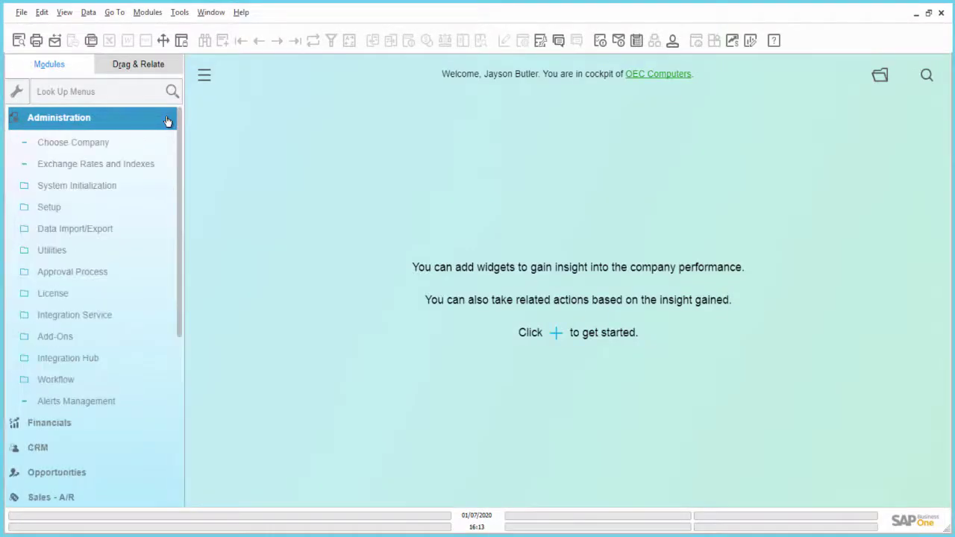
# Find user 'manager' in Users - Setup, check its e-mail address, and close the record.
pyautogui.click(149, 207)
pyautogui.click(145, 229)
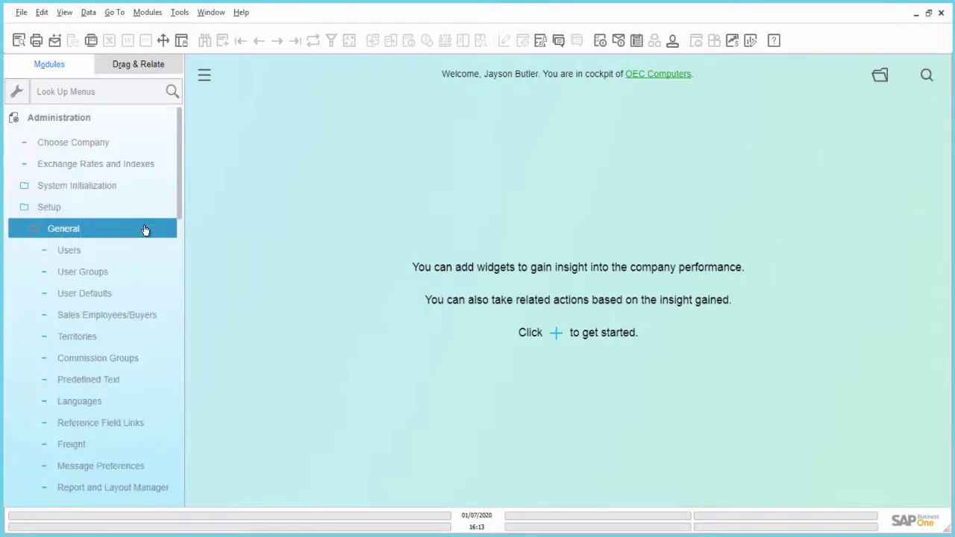
pyautogui.click(142, 250)
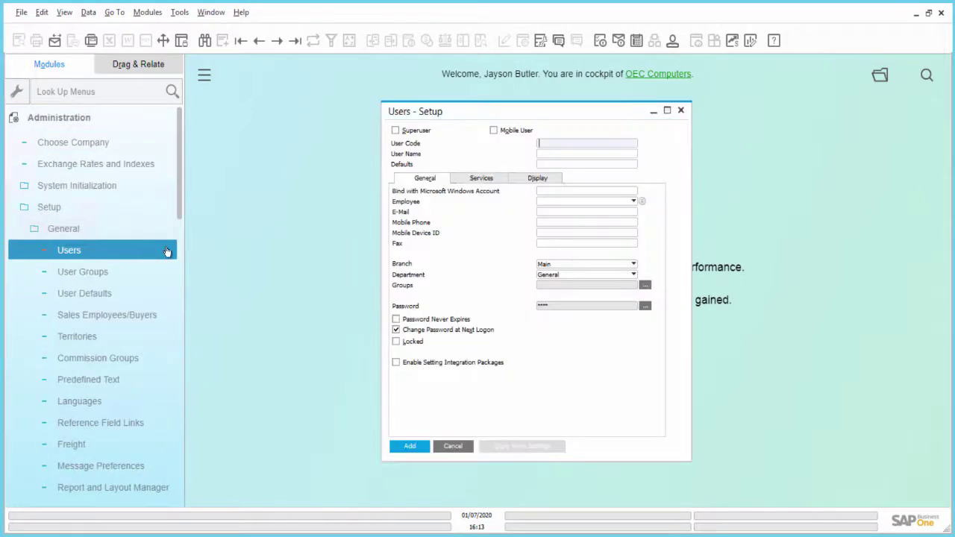
pyautogui.click(204, 40)
pyautogui.click(550, 147)
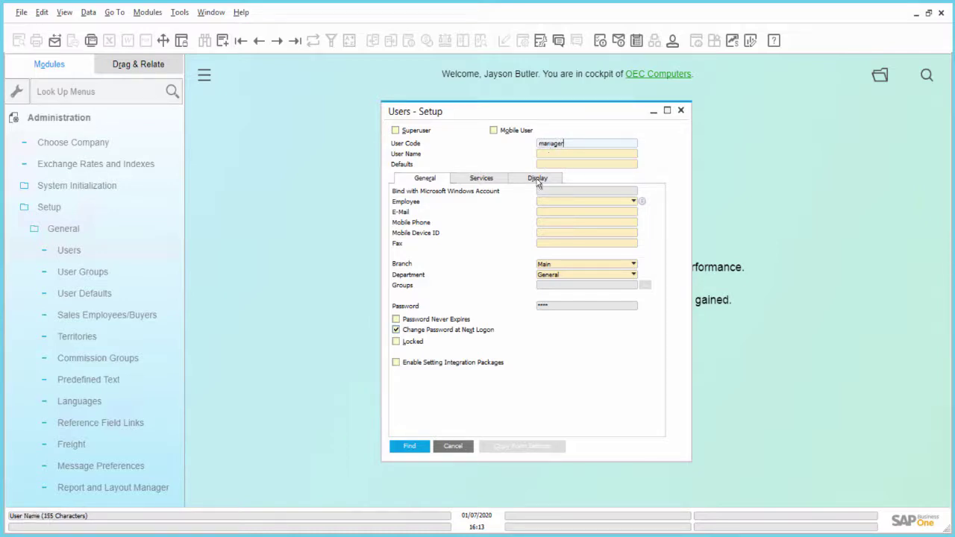
pyautogui.click(407, 448)
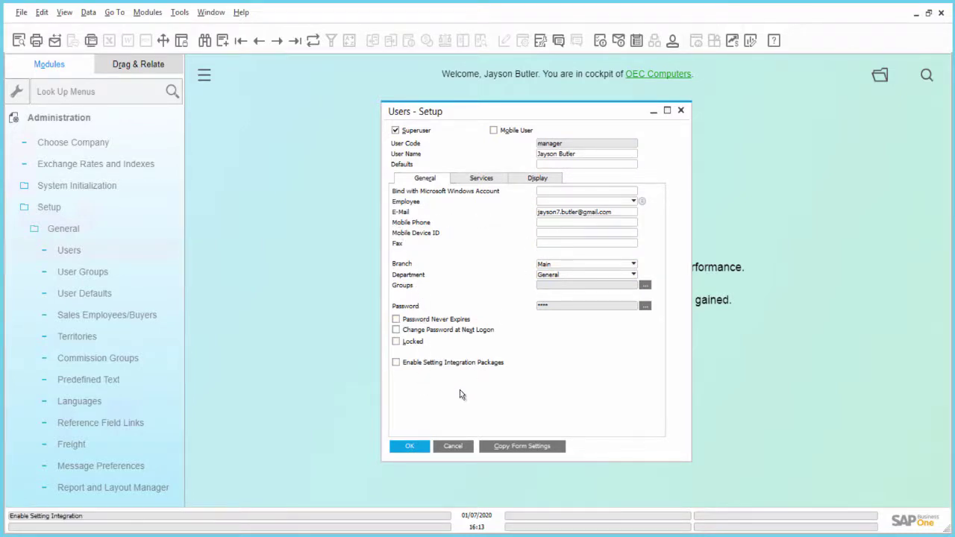
pyautogui.click(411, 448)
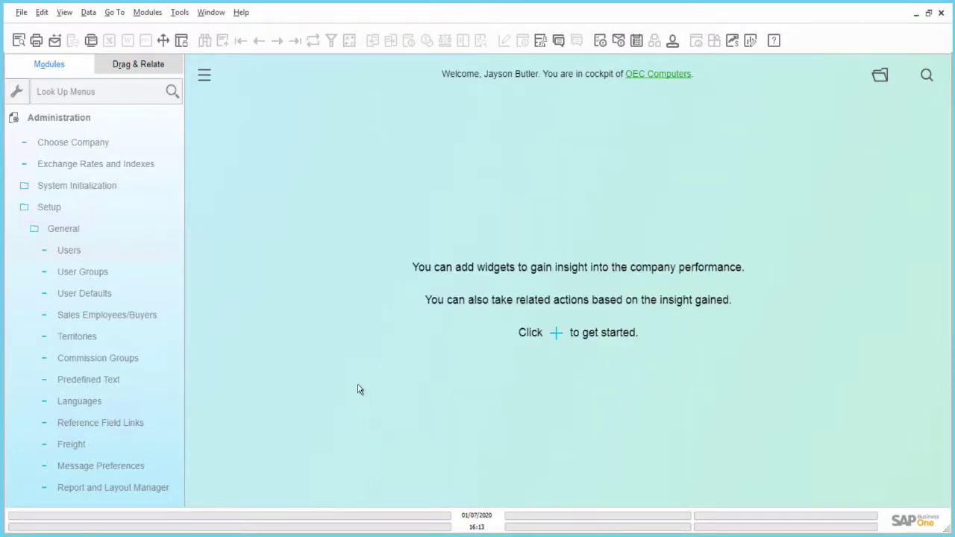
# Check the document and attachment folder paths on the General Settings Path tab.
pyautogui.click(117, 190)
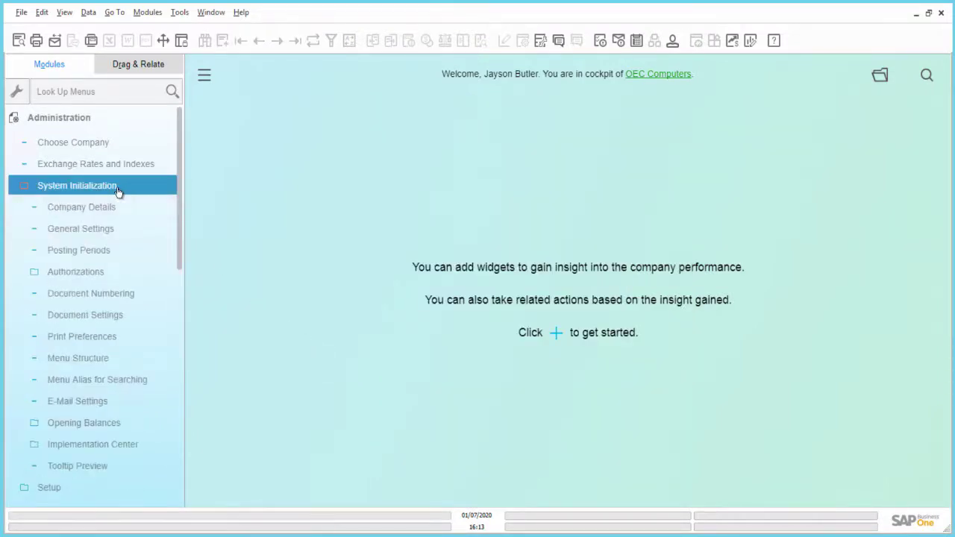
pyautogui.click(108, 227)
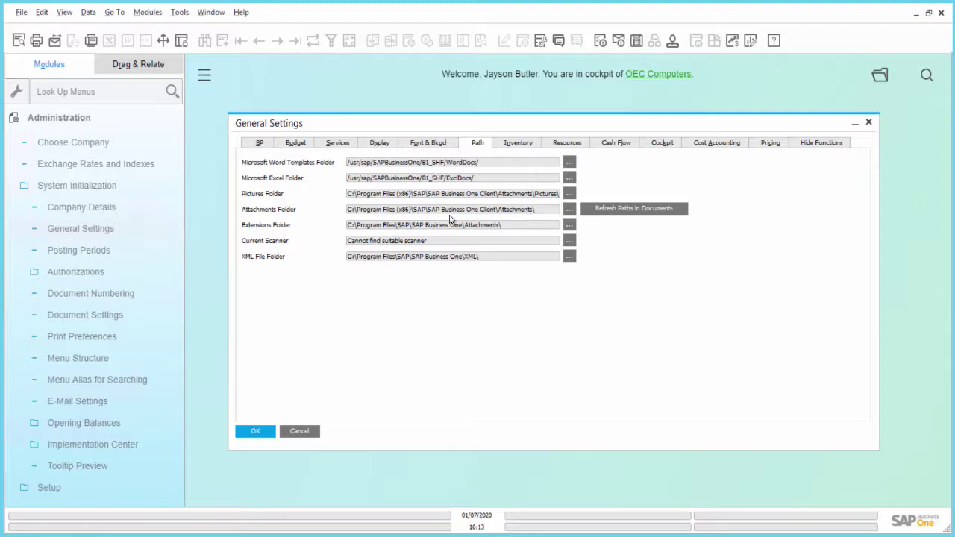
pyautogui.click(255, 432)
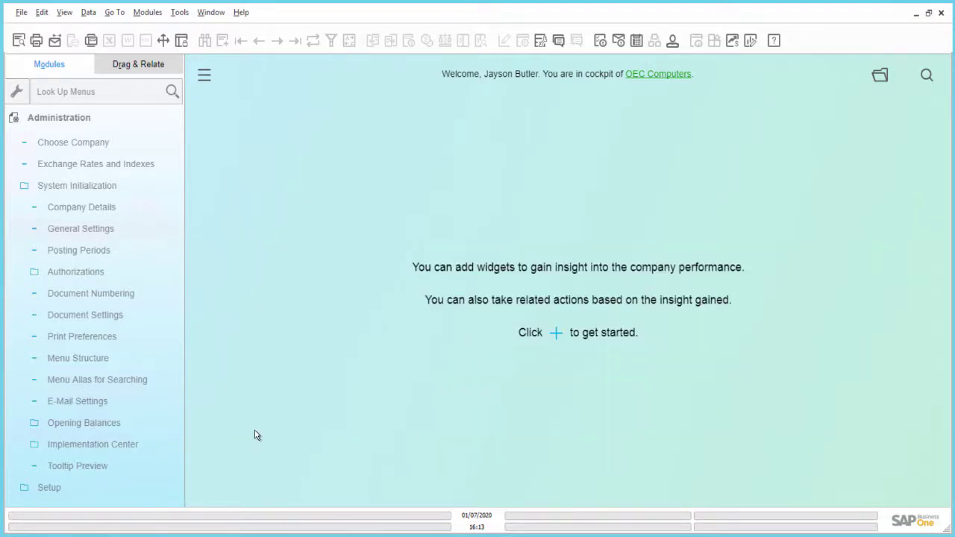
# Check Print Preferences' Sales Order e-mail settings: SendGrid gateway, send via HUB, subject and body templates.
pyautogui.click(116, 338)
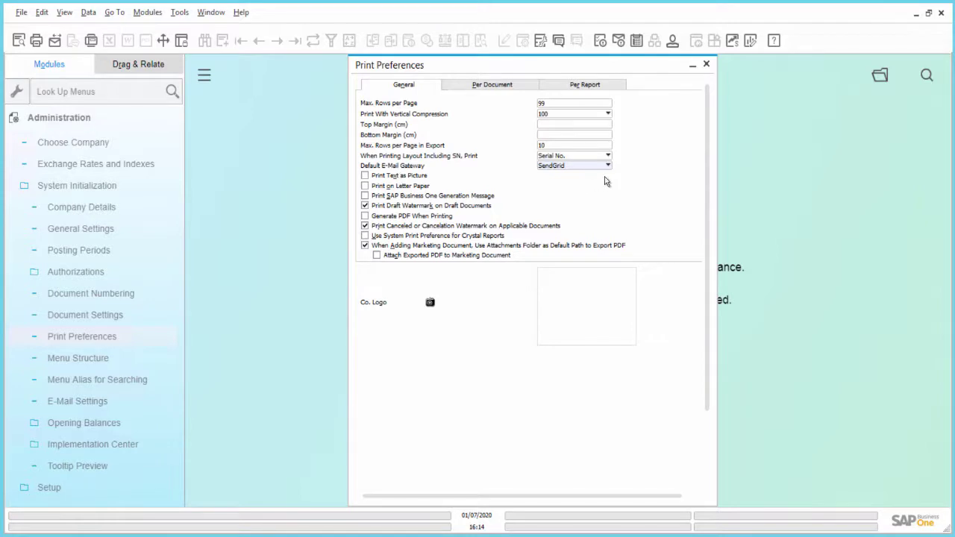
pyautogui.click(492, 85)
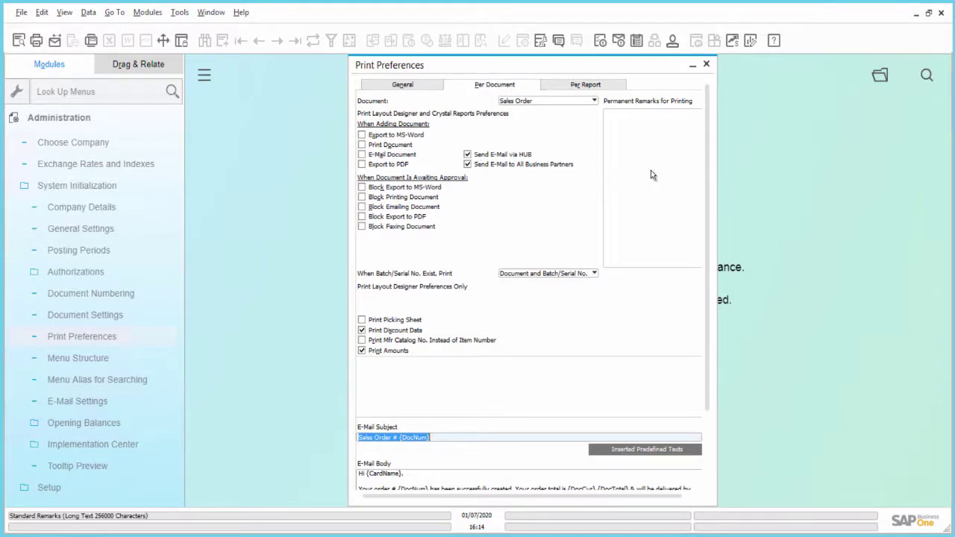
pyautogui.moveTo(706, 204); pyautogui.dragTo(704, 357)
pyautogui.click(449, 350)
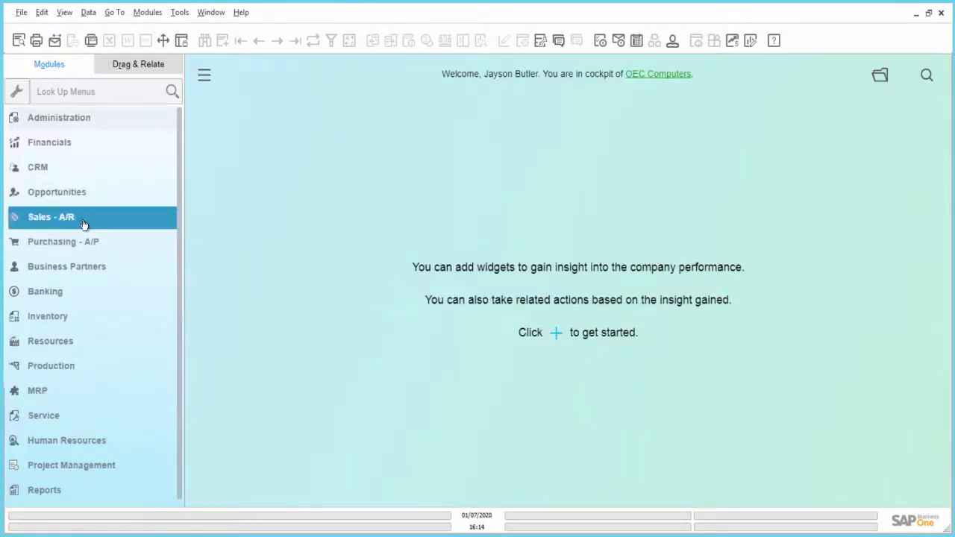
pyautogui.click(78, 223)
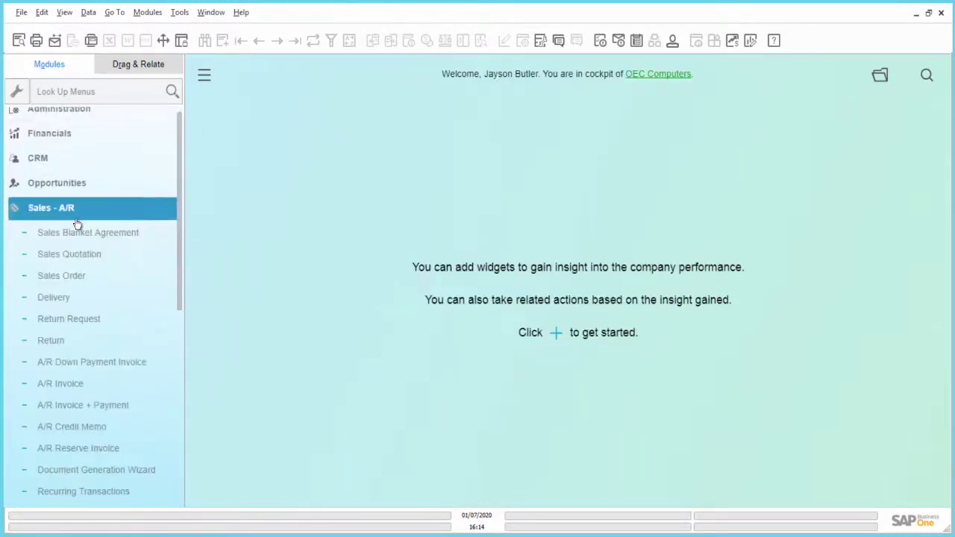
# Add a sales order for item A00001 (J.B. Officeprint 1420), quantity 20, after checking the contact's e-mail.
pyautogui.click(74, 188)
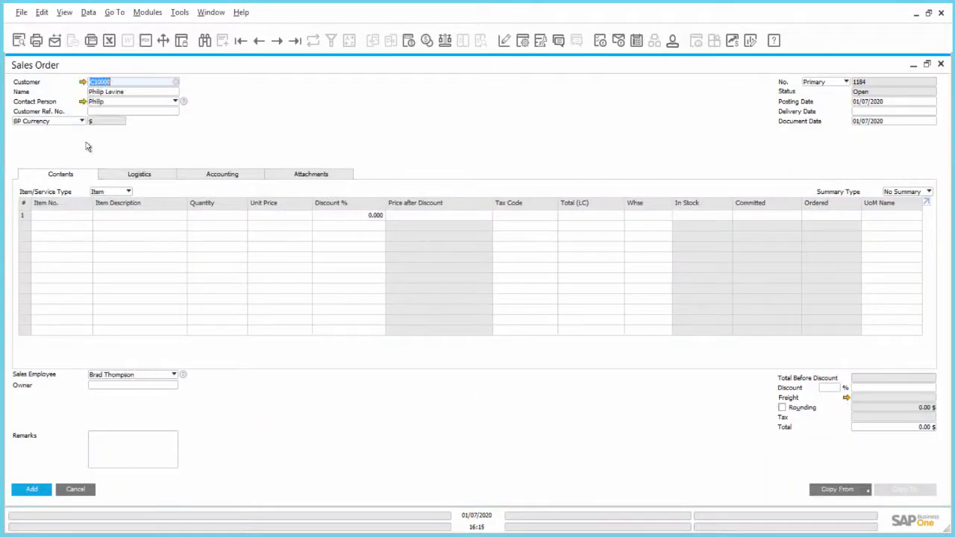
pyautogui.click(82, 103)
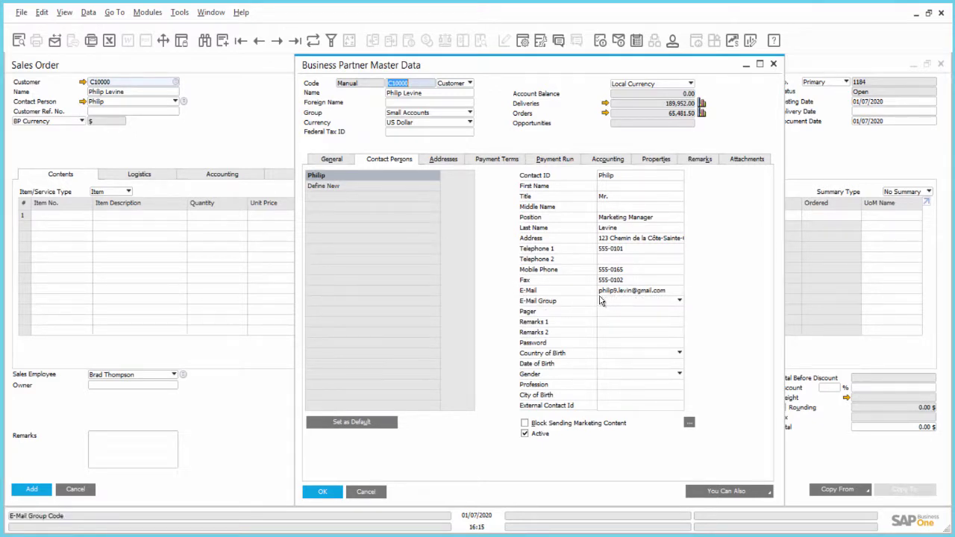
pyautogui.click(325, 494)
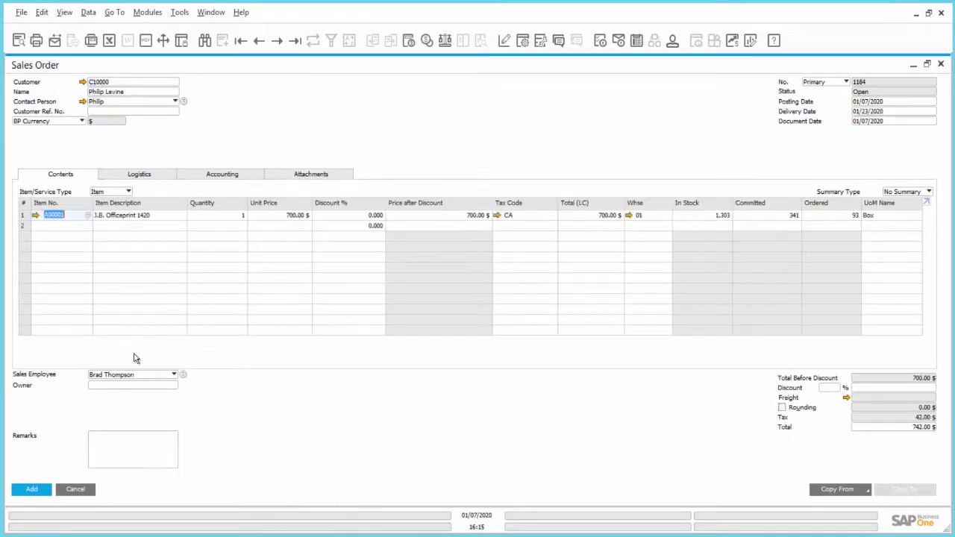
pyautogui.click(217, 217)
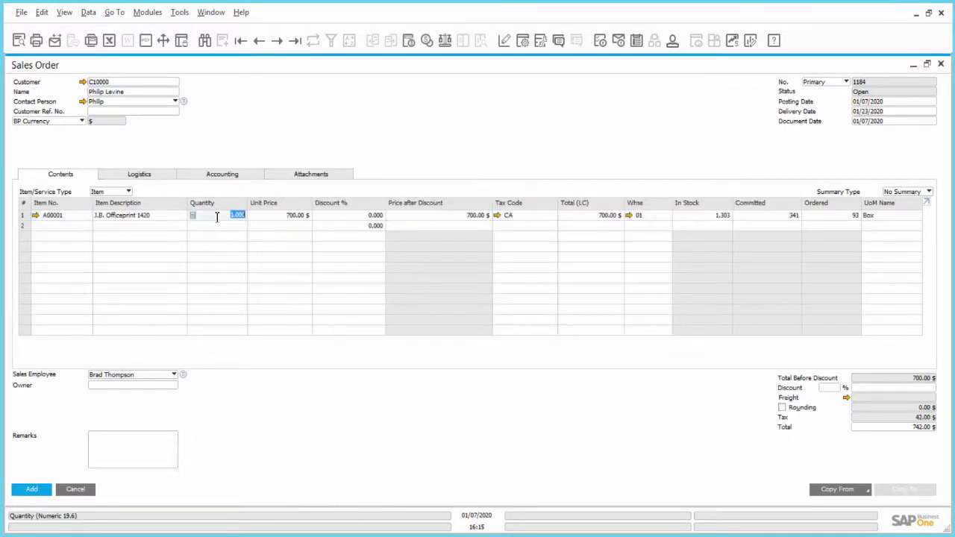
pyautogui.write('3')
pyautogui.press('Tab')
pyautogui.click(33, 489)
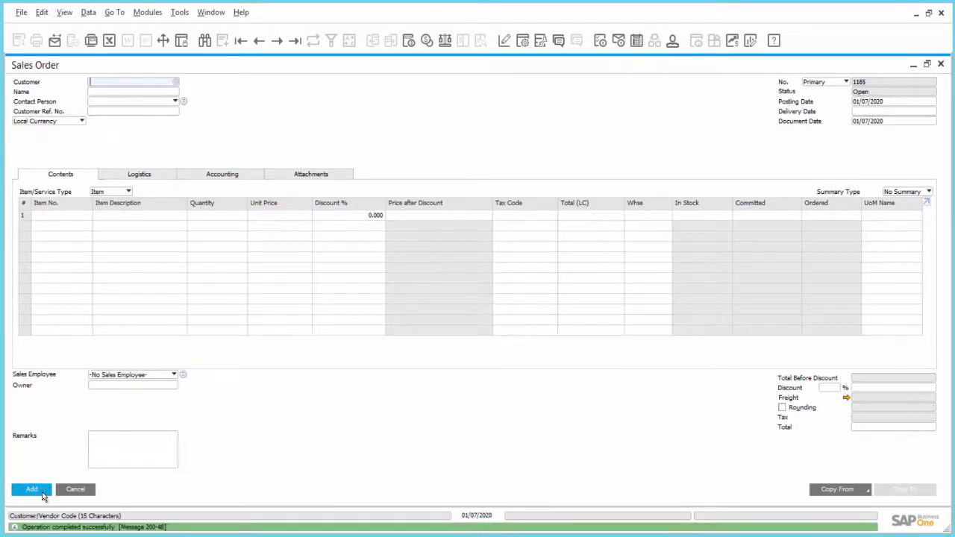
# Confirm Integration Hub's success log lists one SendGrid e-mail today, then open Gmail in a new tab.
pyautogui.click(295, 41)
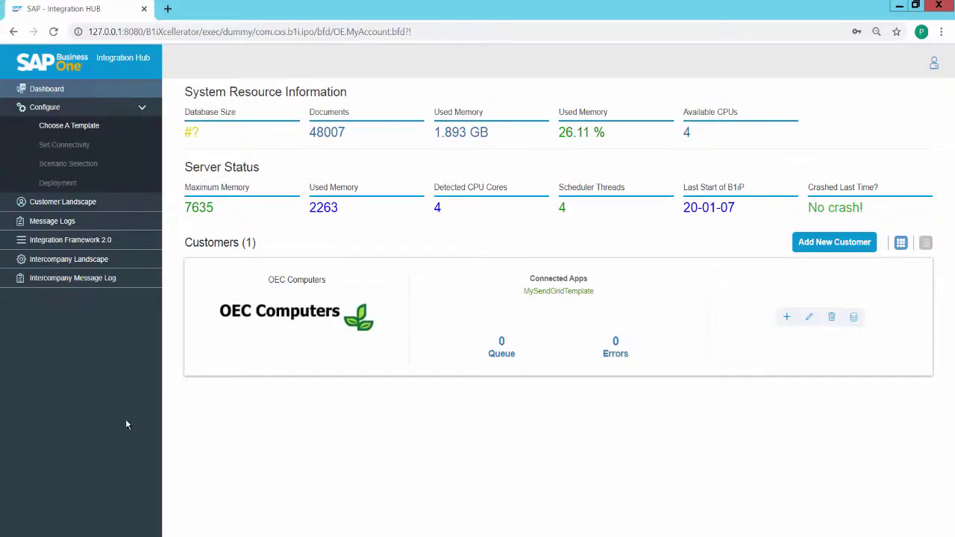
pyautogui.click(70, 226)
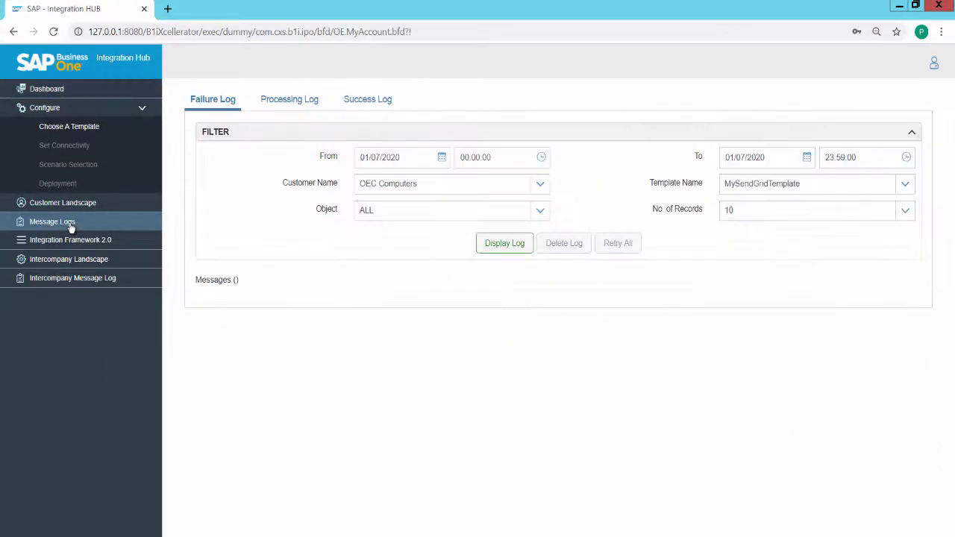
pyautogui.click(366, 101)
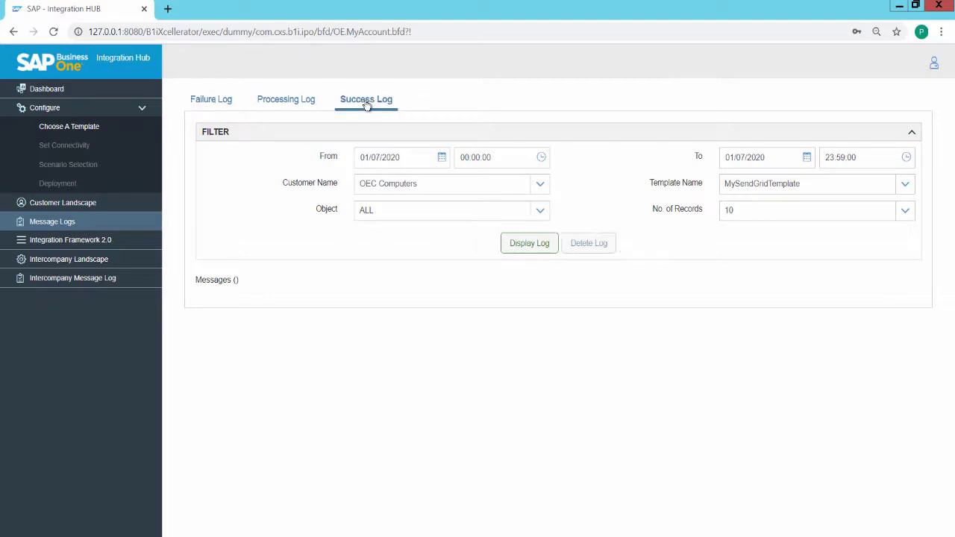
pyautogui.click(528, 244)
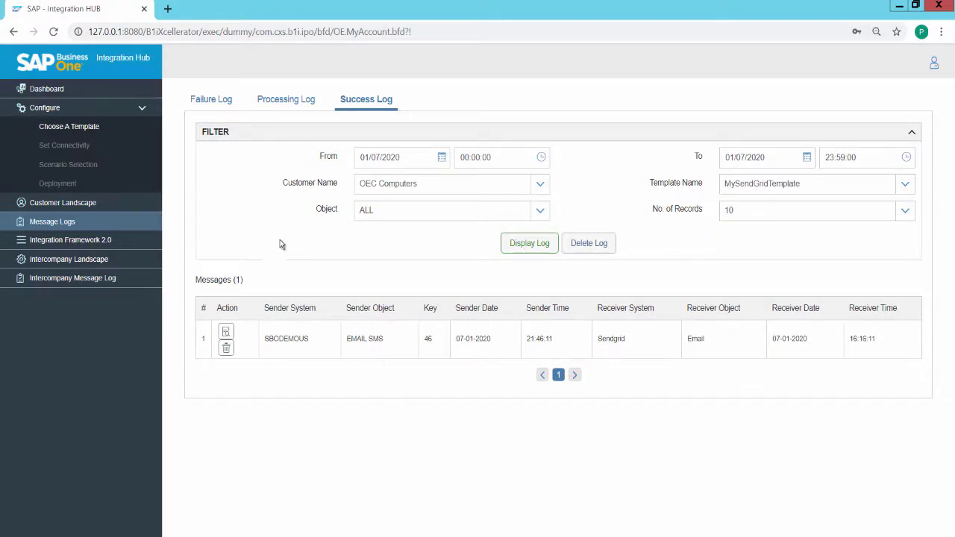
pyautogui.hotkey('ctrl', 't')
pyautogui.click(843, 67)
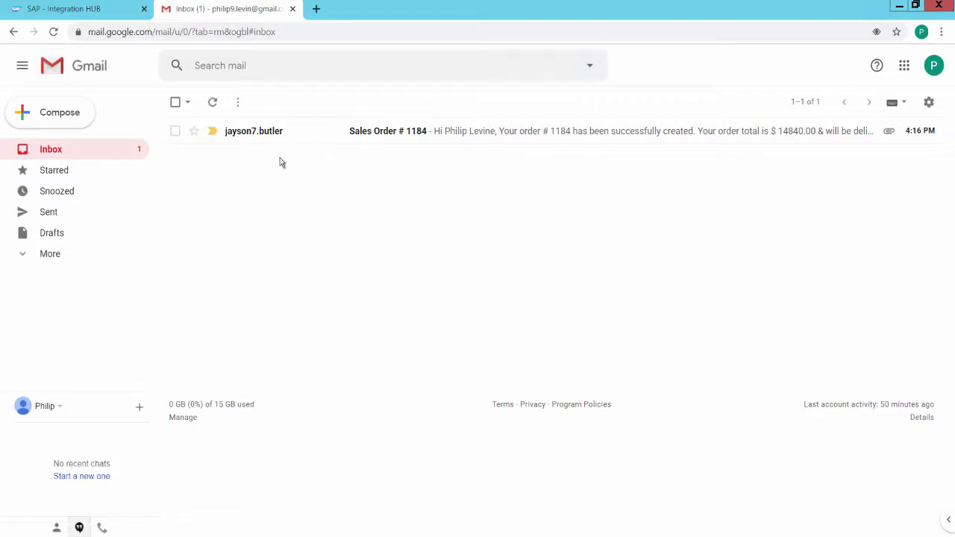
# Open the Sales Order e-mail in Gmail and preview its attached PDF (14,840.00 $).
pyautogui.click(459, 143)
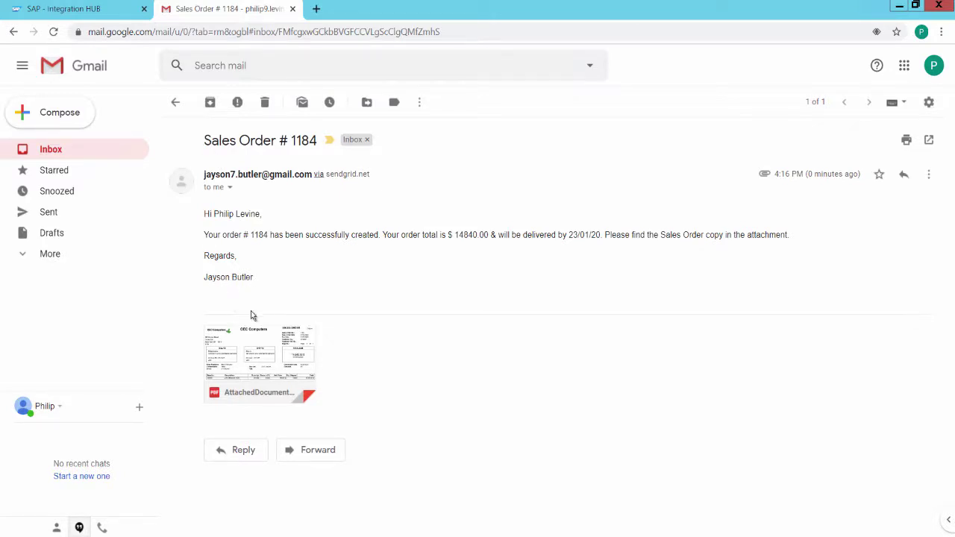
pyautogui.click(250, 362)
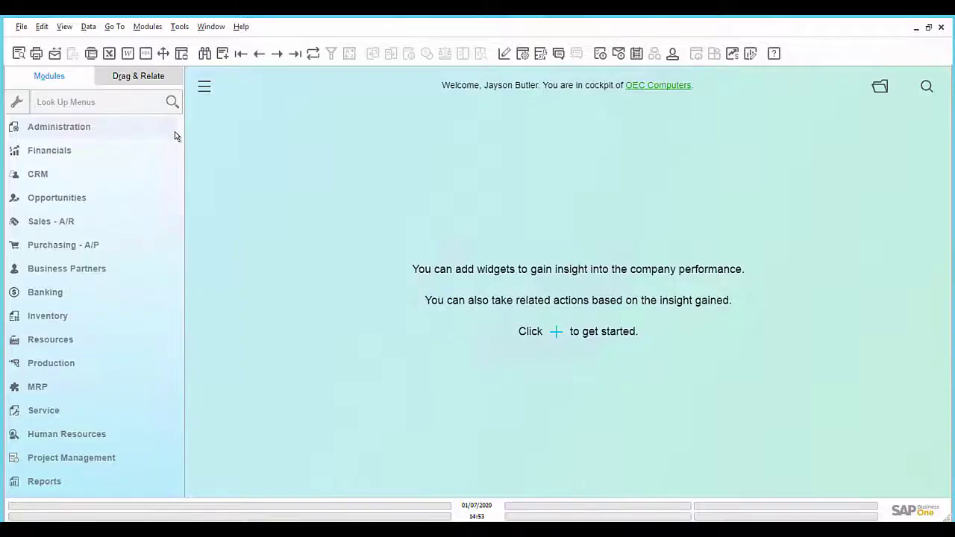
# Load the manager user's record in Users - Setup to check its e-mail, then close it.
pyautogui.click(165, 128)
pyautogui.click(147, 212)
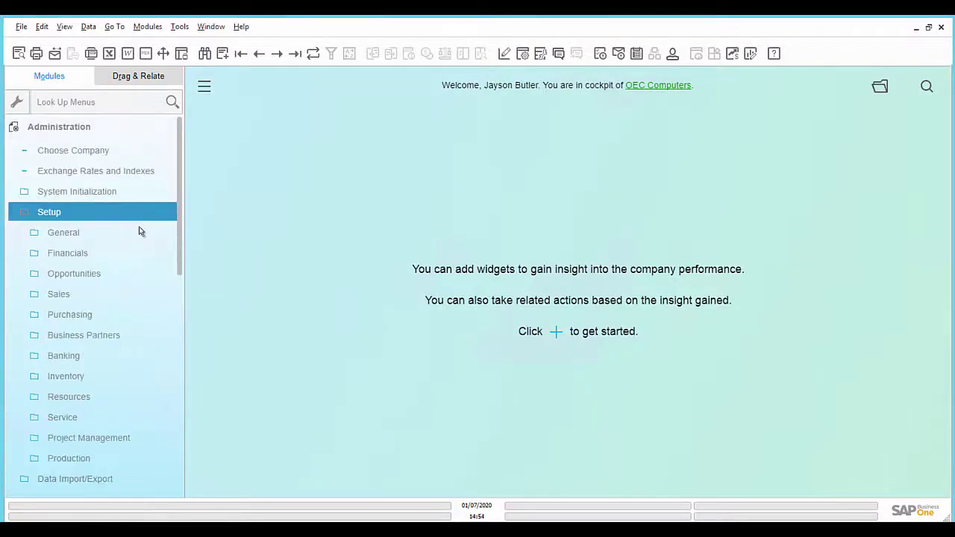
pyautogui.click(141, 232)
pyautogui.click(138, 253)
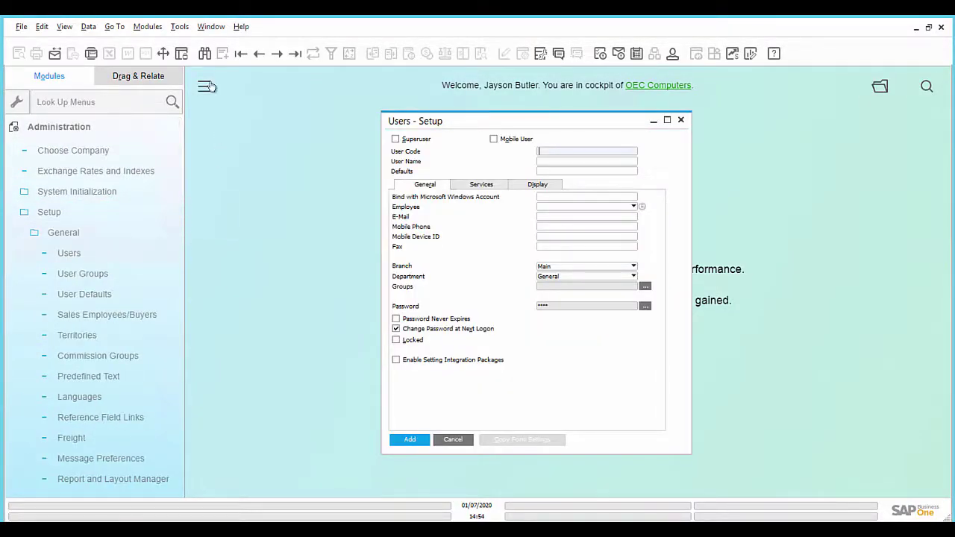
pyautogui.press('Return')
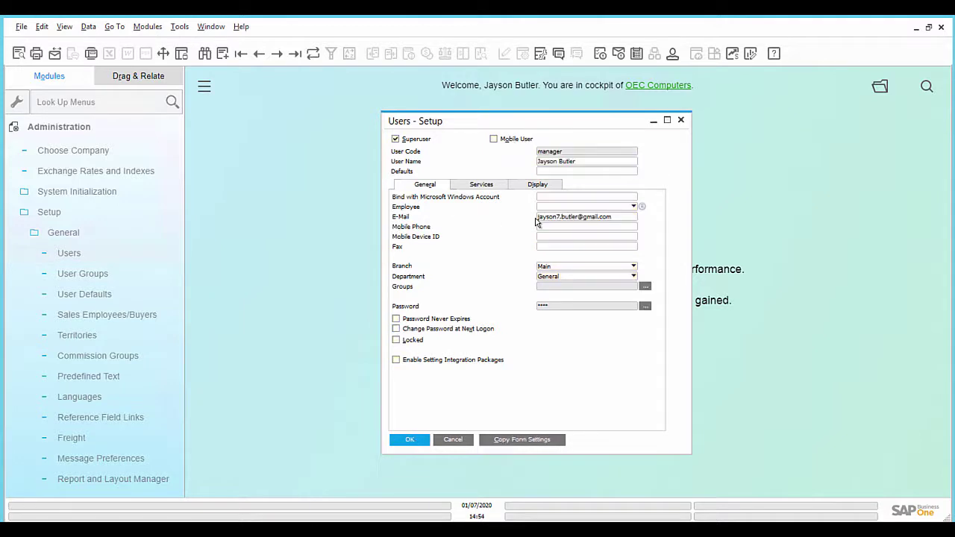
pyautogui.click(453, 440)
# Reopen and close General Settings and Print Preferences, then collapse Administration.
pyautogui.click(135, 192)
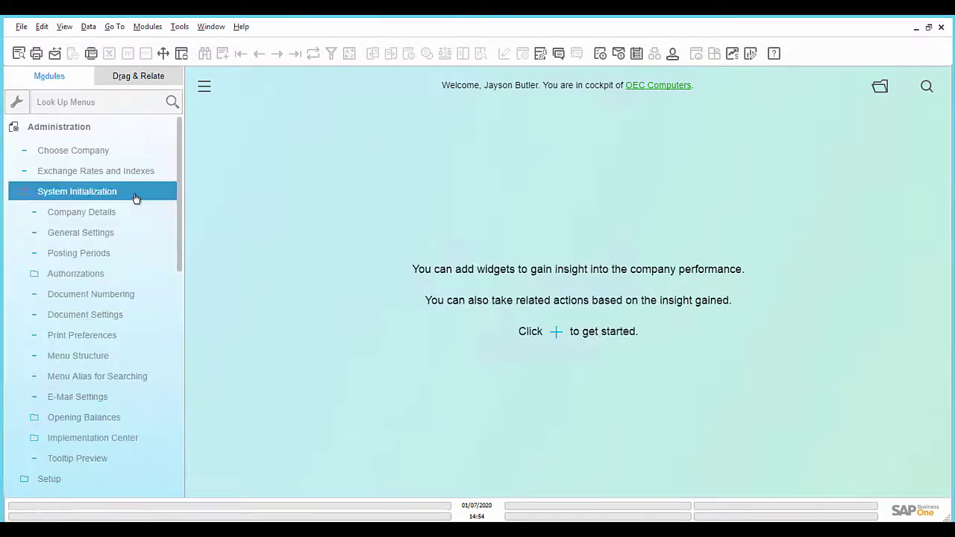
pyautogui.doubleClick(128, 236)
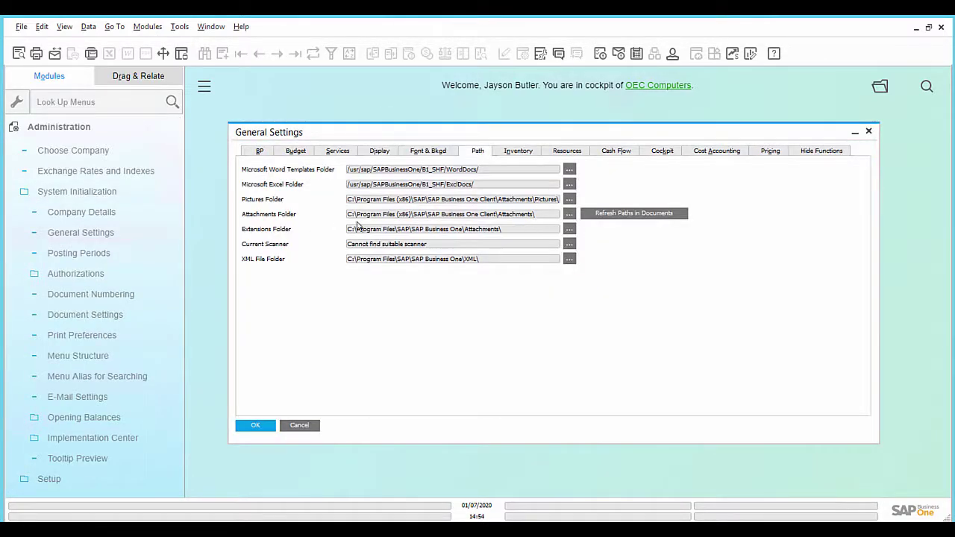
pyautogui.click(259, 427)
pyautogui.doubleClick(153, 336)
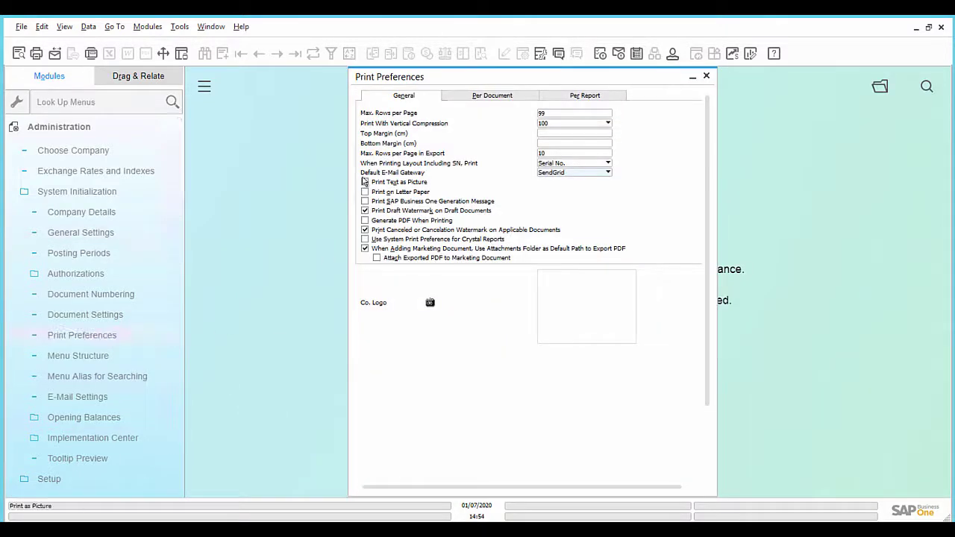
pyautogui.click(706, 77)
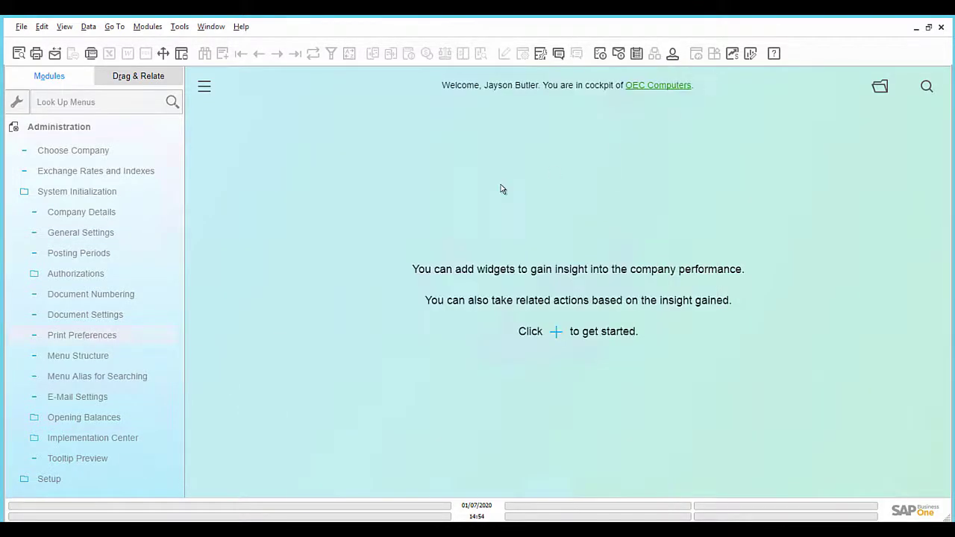
pyautogui.click(162, 133)
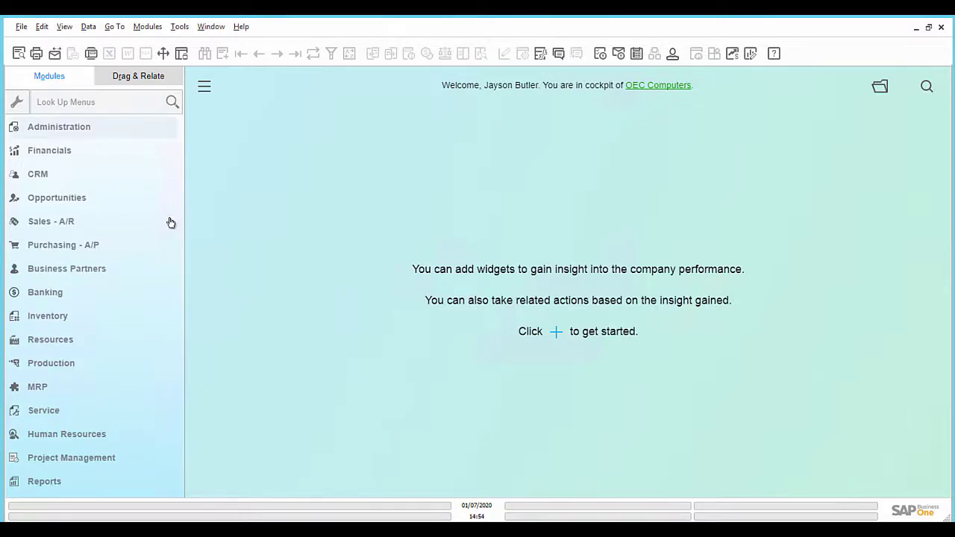
# Load the latest delivery, 1165 (45,818.50 $), and start e-mailing it with the SAP Business One Mailer.
pyautogui.click(93, 224)
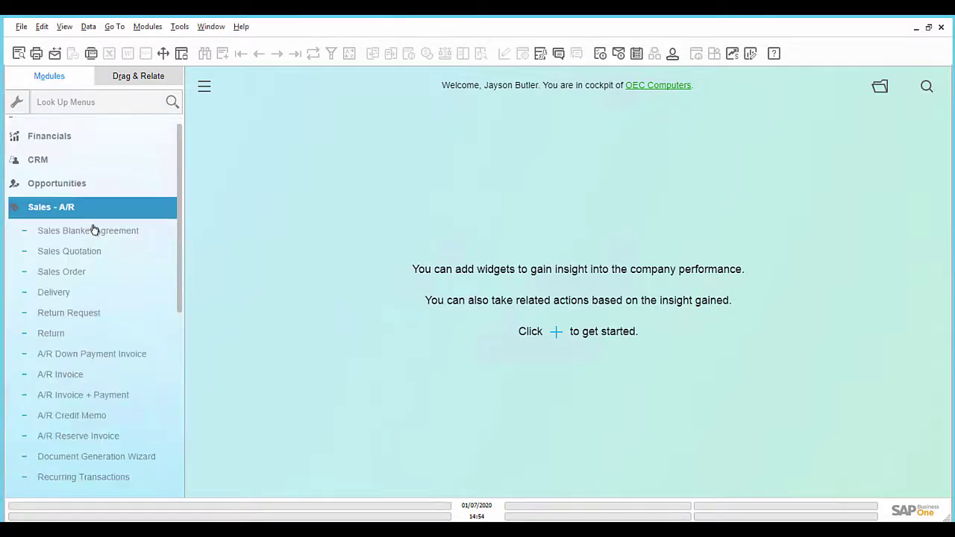
pyautogui.click(94, 212)
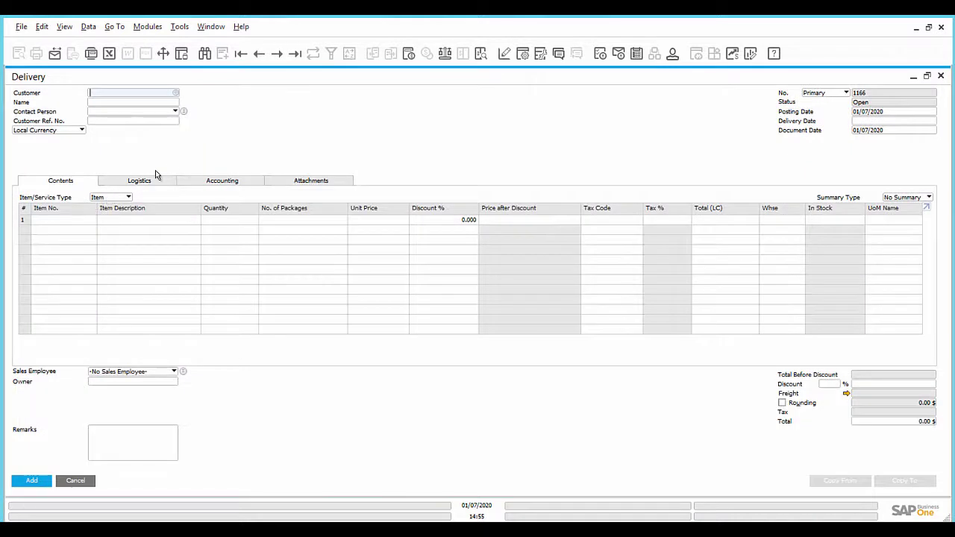
pyautogui.click(296, 53)
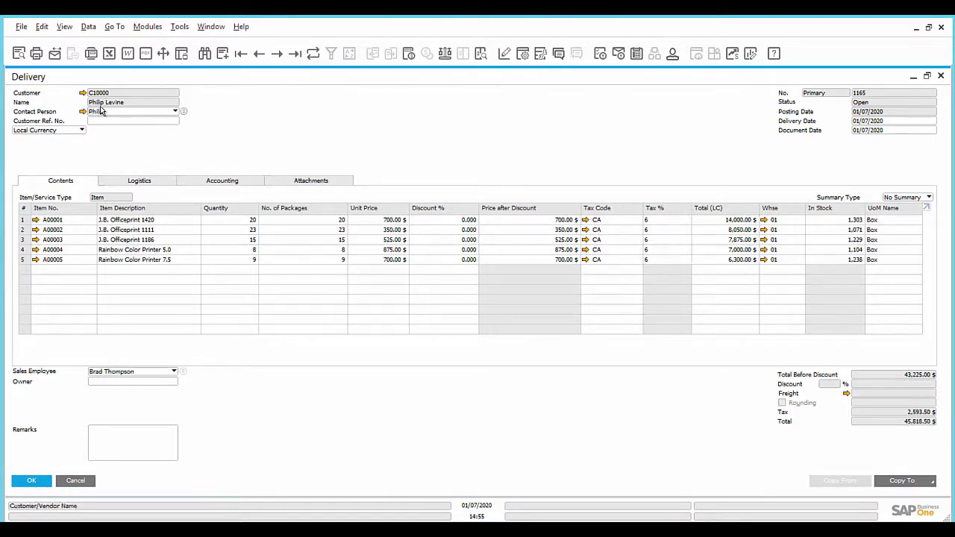
pyautogui.click(55, 54)
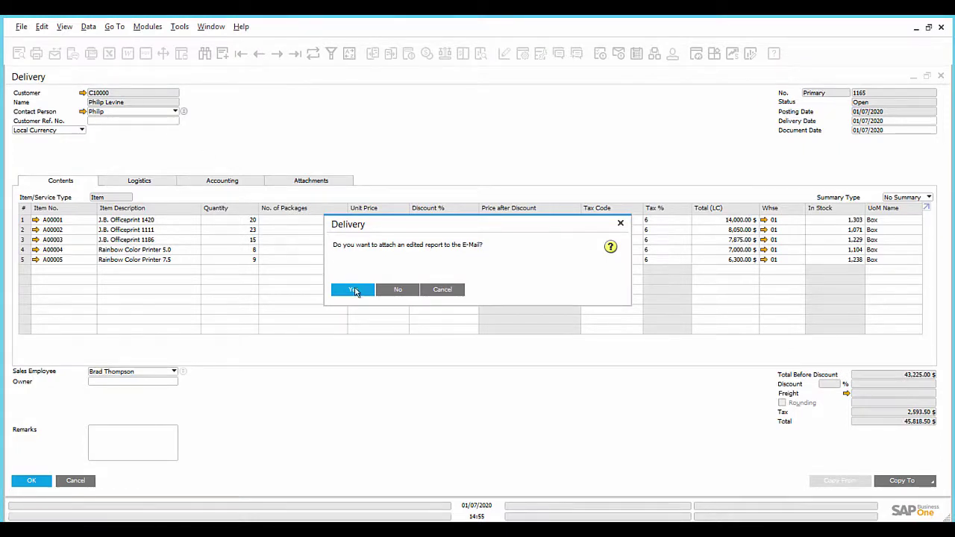
# Attach the edited report, review the recipient, text and Delivery_1165 attachment, and send via HUB.
pyautogui.click(354, 290)
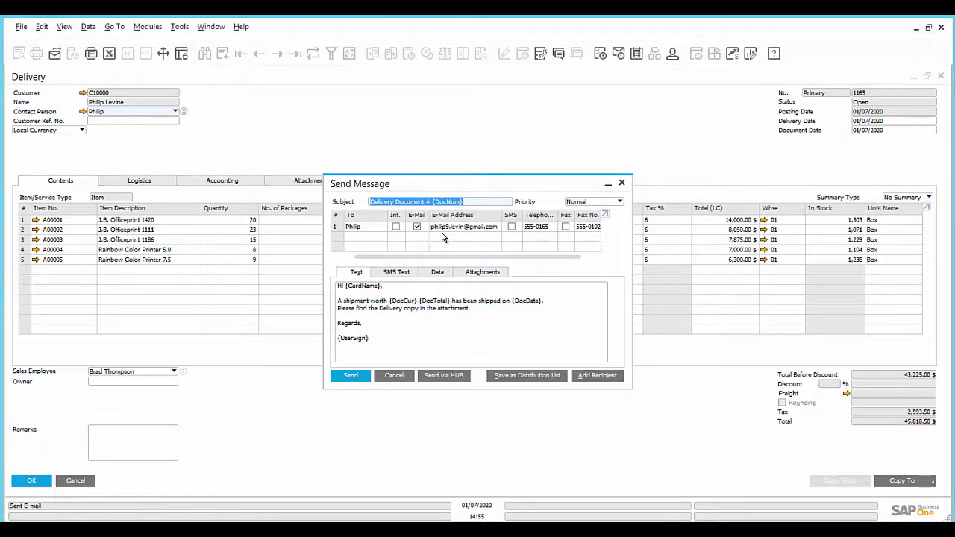
pyautogui.click(500, 227)
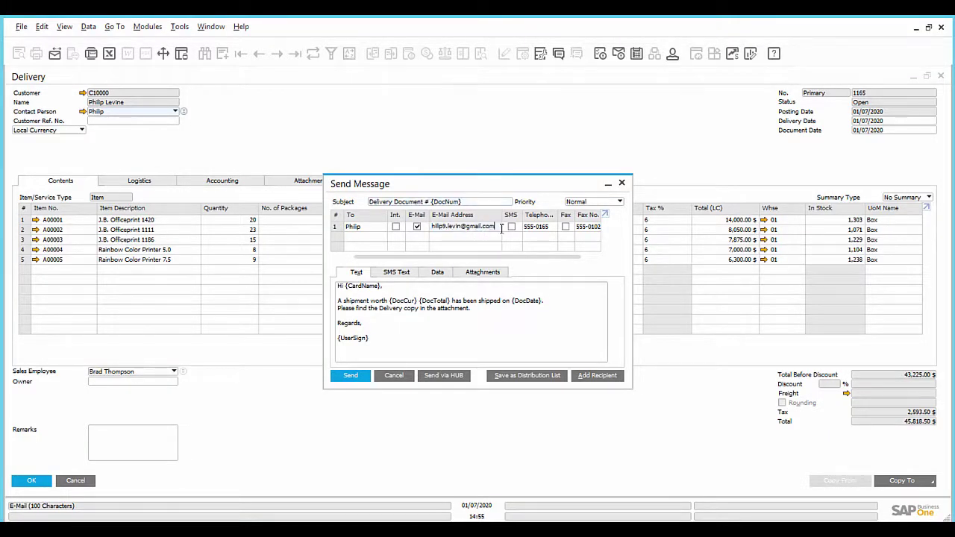
pyautogui.click(387, 297)
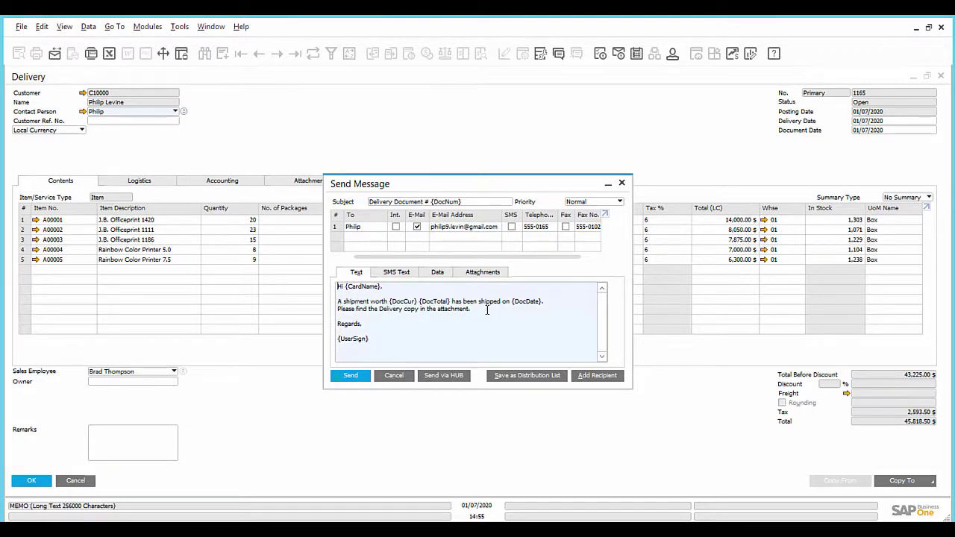
pyautogui.click(486, 274)
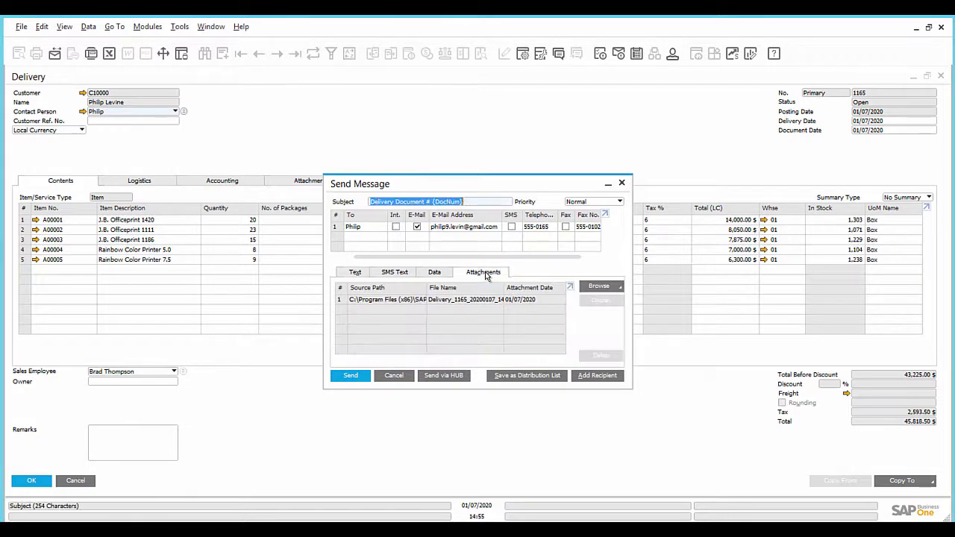
pyautogui.click(355, 274)
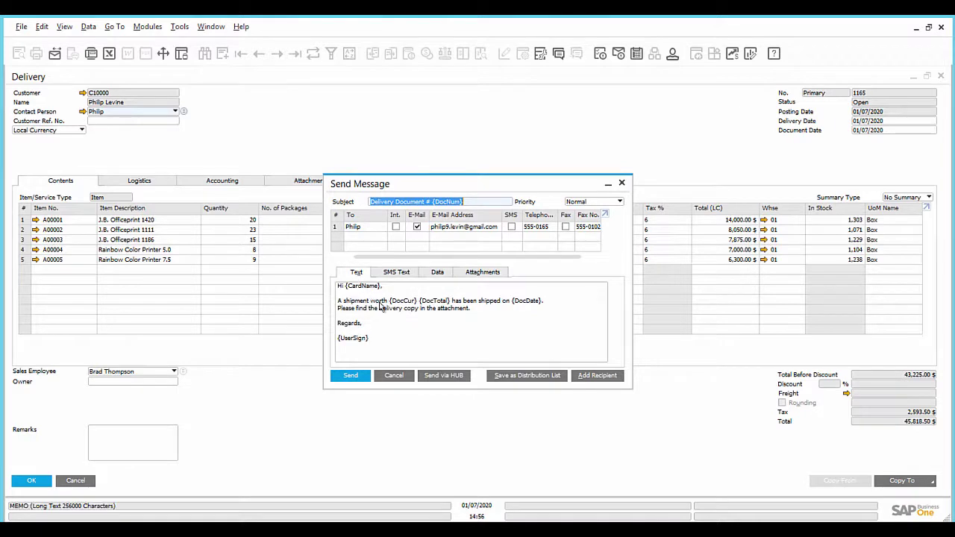
pyautogui.click(450, 376)
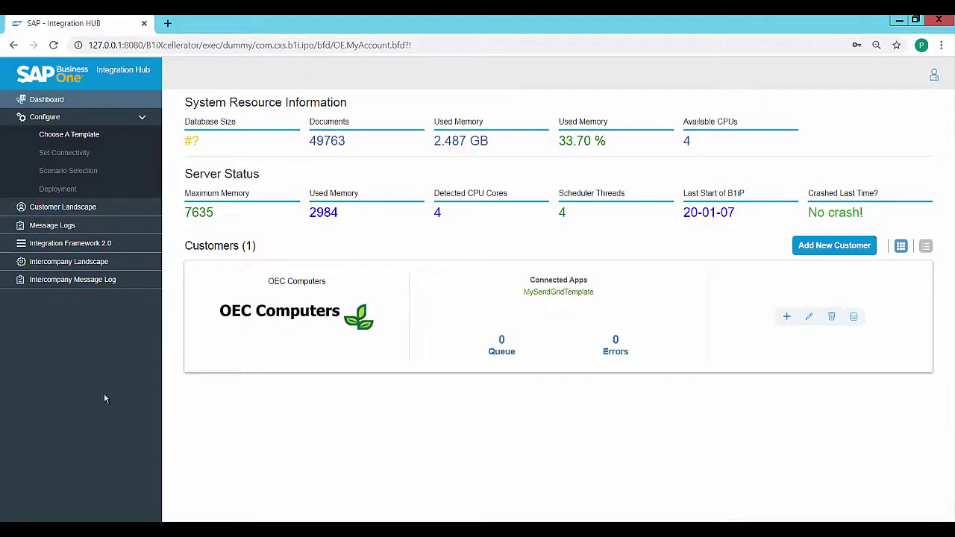
# Display today's Integration Hub success log showing one e-mail, key 46, sent to SendGrid.
pyautogui.click(60, 228)
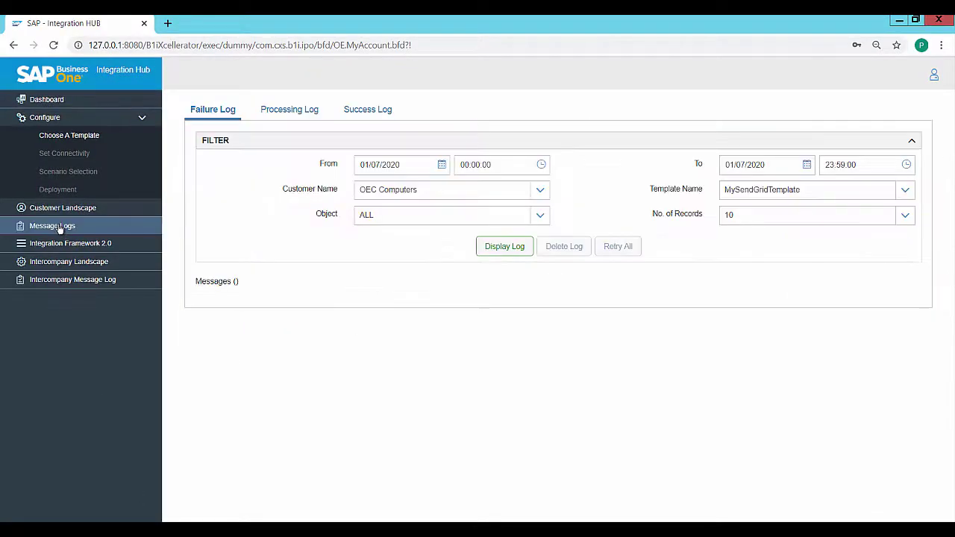
pyautogui.click(379, 112)
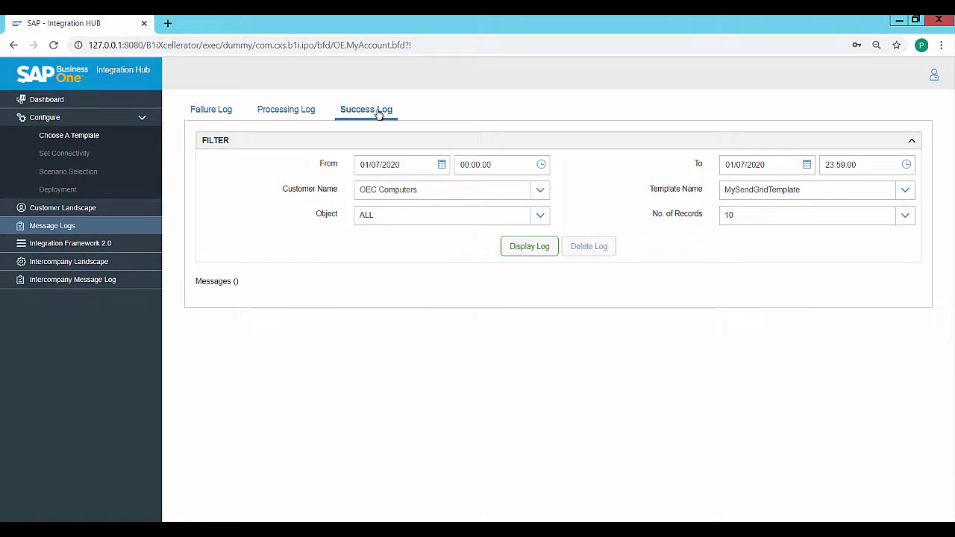
pyautogui.click(529, 249)
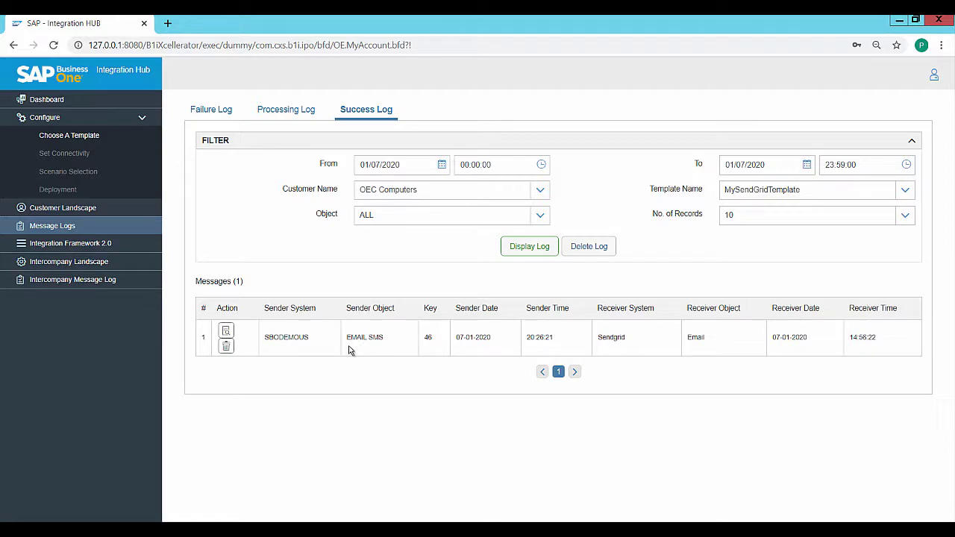
# In a new Gmail tab, open the Delivery Document # 1165 e-mail and preview its attached PDF delivery note.
pyautogui.hotkey('ctrl', 't')
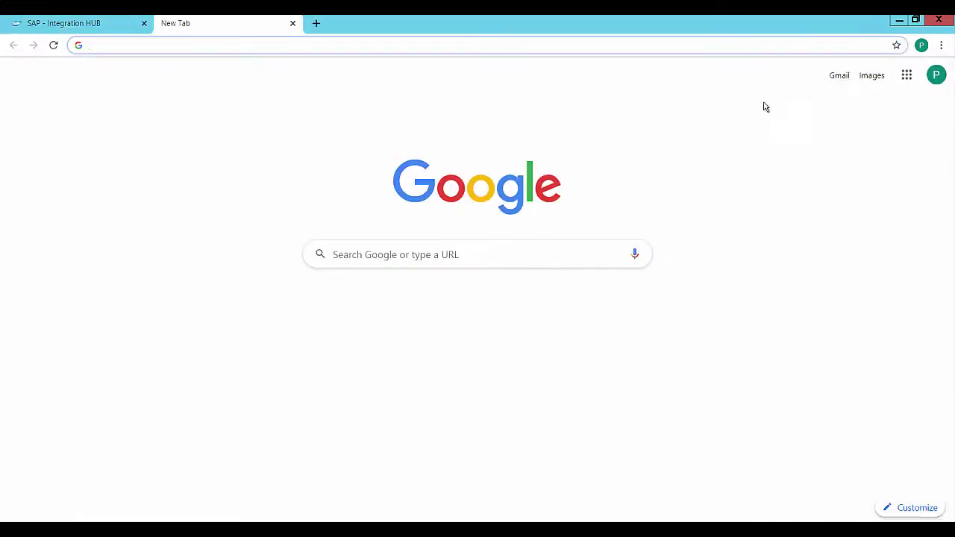
pyautogui.click(838, 77)
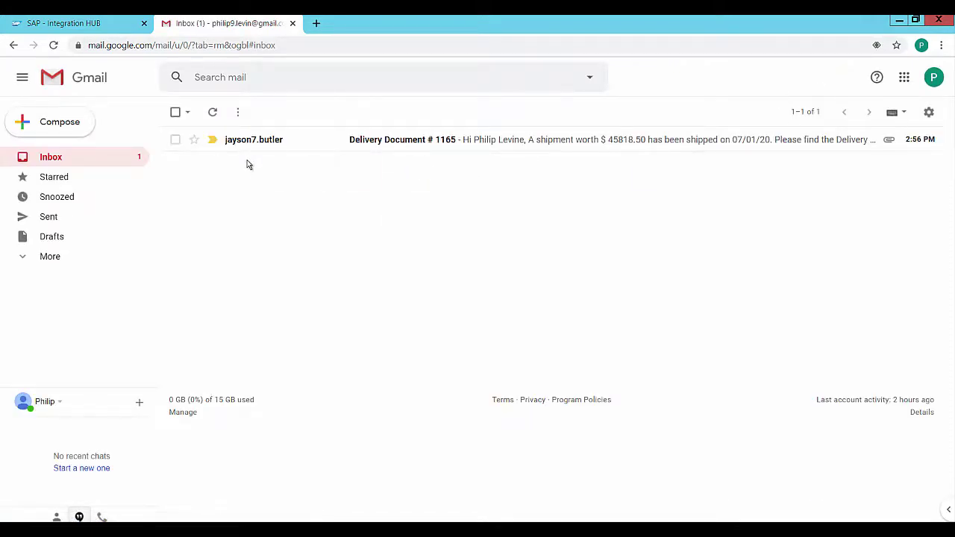
pyautogui.click(259, 141)
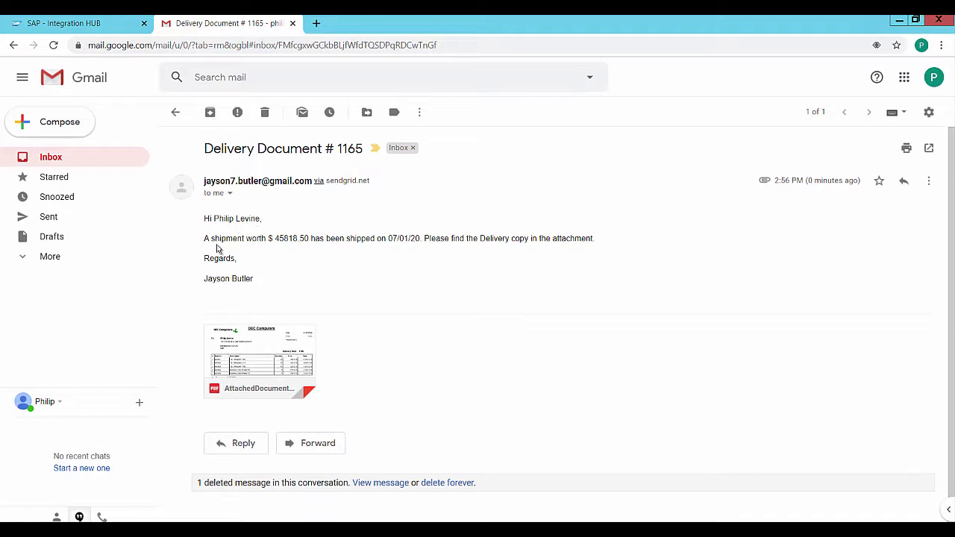
pyautogui.click(256, 364)
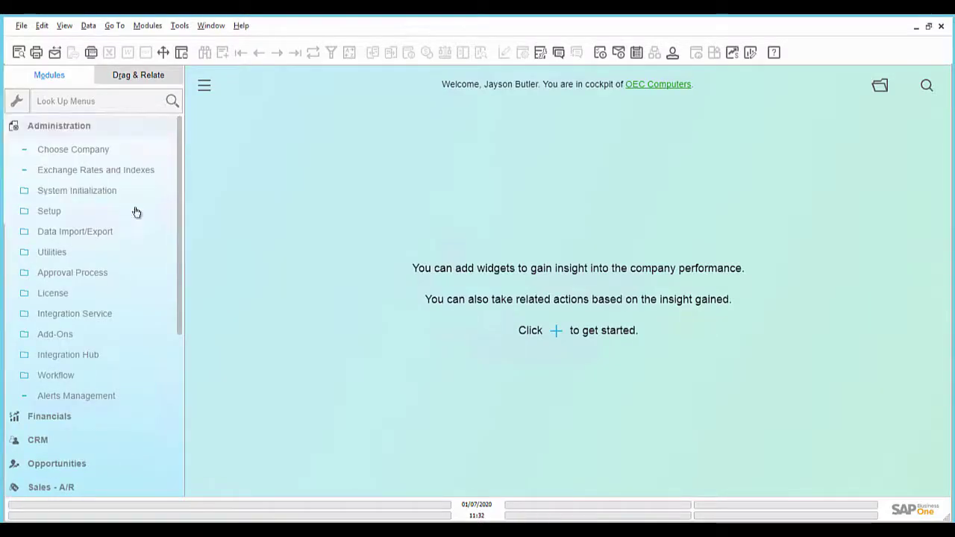
# Look up the manager user's record in Setup > General > Users, then close it.
pyautogui.click(134, 211)
pyautogui.click(134, 232)
pyautogui.click(134, 253)
pyautogui.click(205, 53)
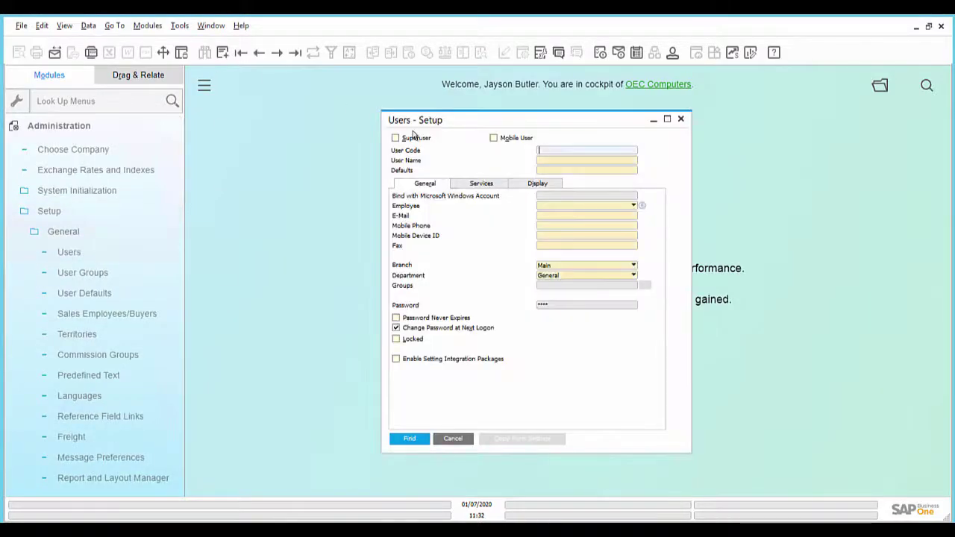
pyautogui.click(409, 438)
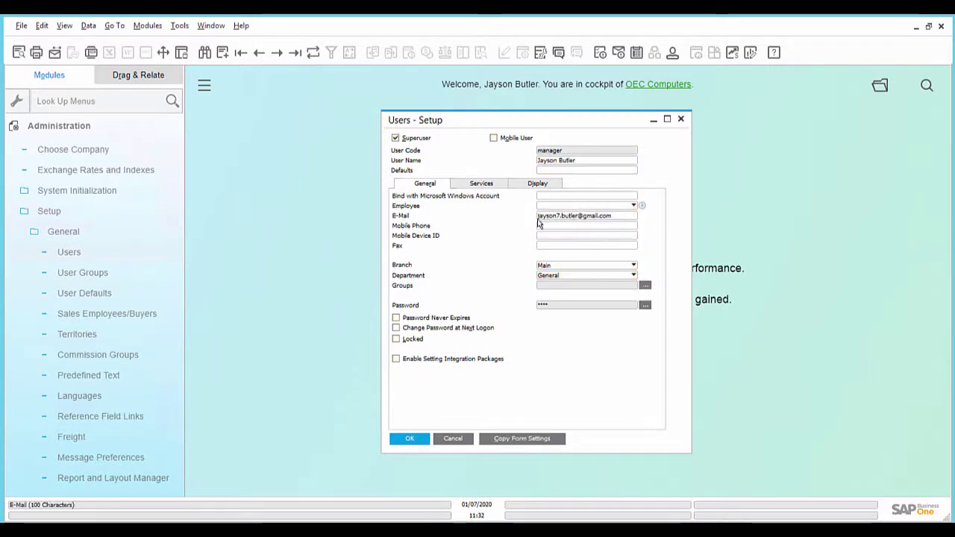
pyautogui.click(409, 439)
# Recheck Print Preferences for the SendGrid default gateway and collapse Administration.
pyautogui.click(128, 216)
pyautogui.click(128, 197)
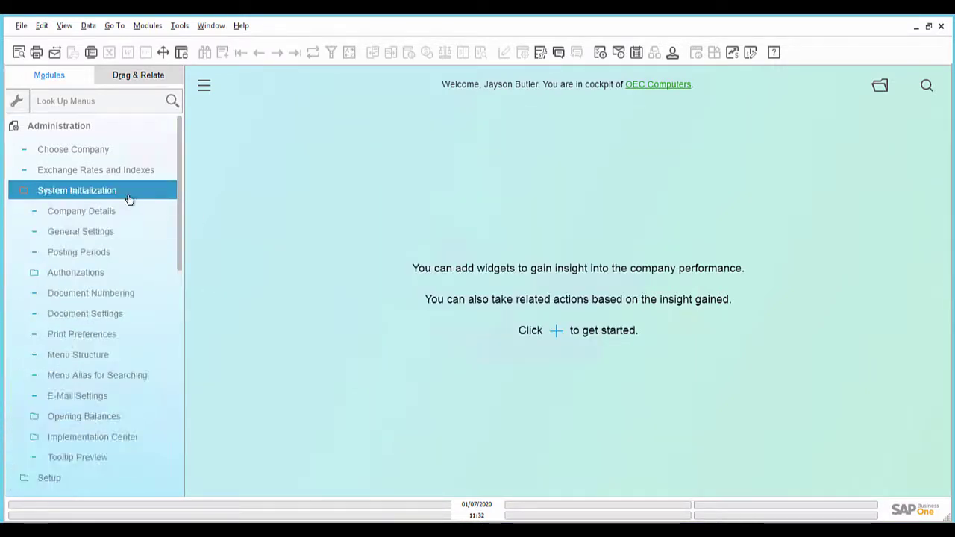
pyautogui.click(110, 334)
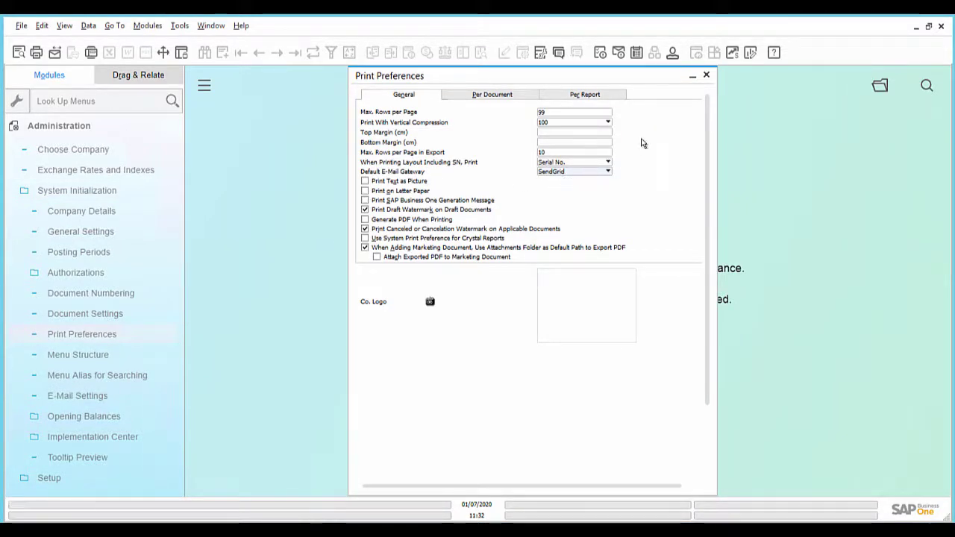
pyautogui.click(706, 76)
pyautogui.click(153, 131)
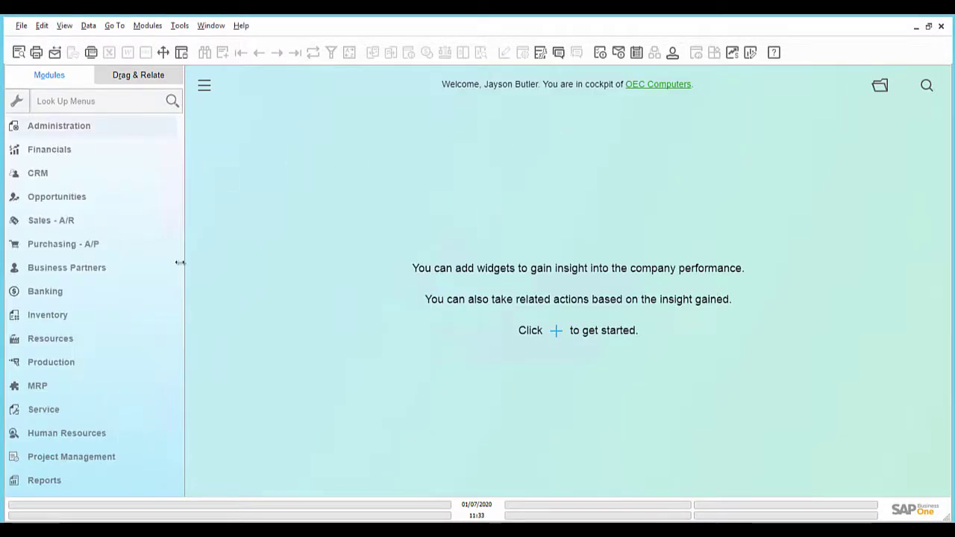
# Start the Campaign Generation Wizard with name and remarks 'Seasonal Sales Campaign'.
pyautogui.click(109, 273)
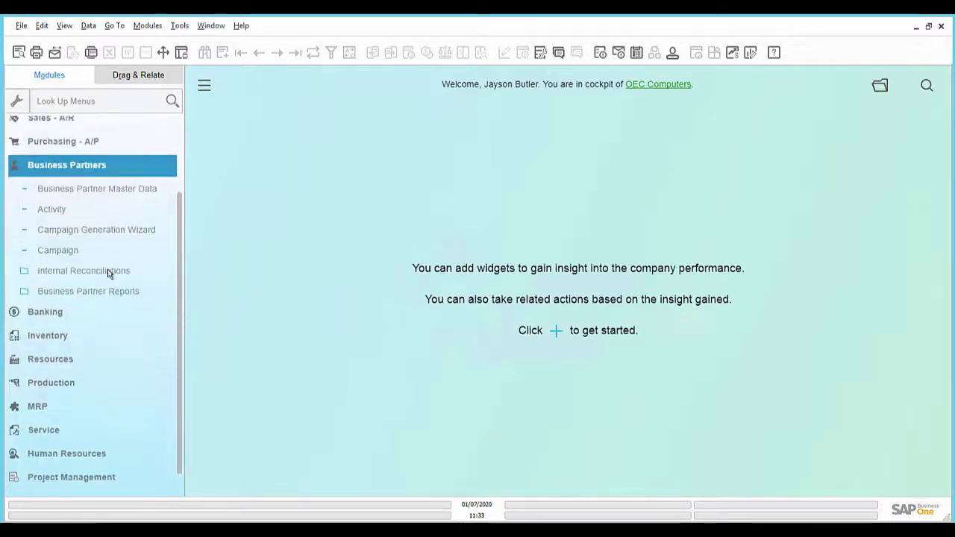
pyautogui.click(109, 209)
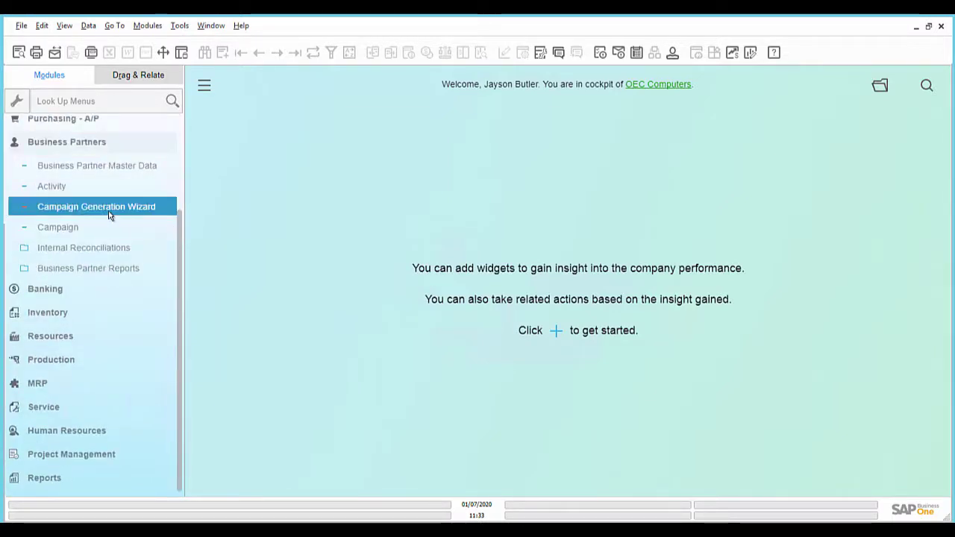
pyautogui.click(670, 415)
pyautogui.click(408, 274)
pyautogui.write('Seasonal Sales Campaign')
pyautogui.click(402, 284)
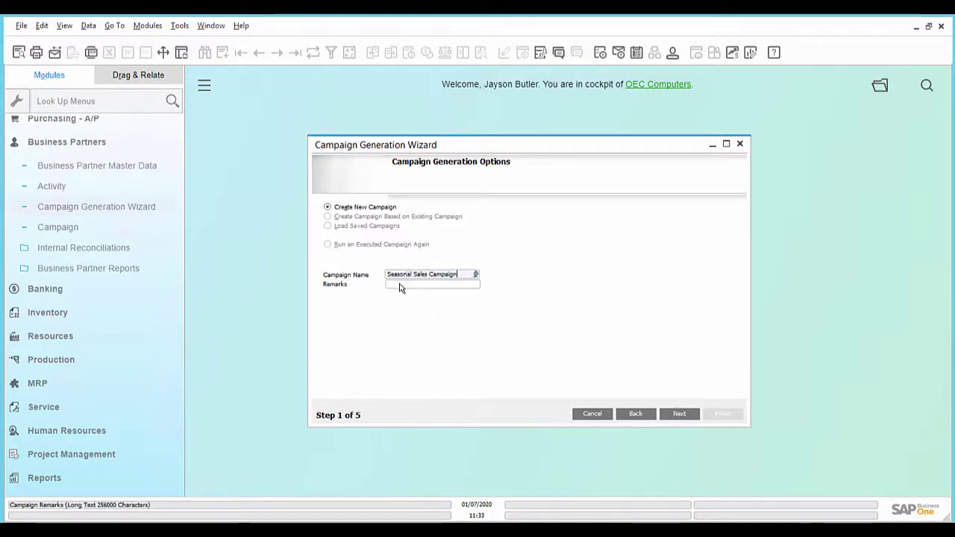
pyautogui.write('Seasonal Sales Campaign')
# Set the campaign type to E-Mail and pick its end date.
pyautogui.click(679, 415)
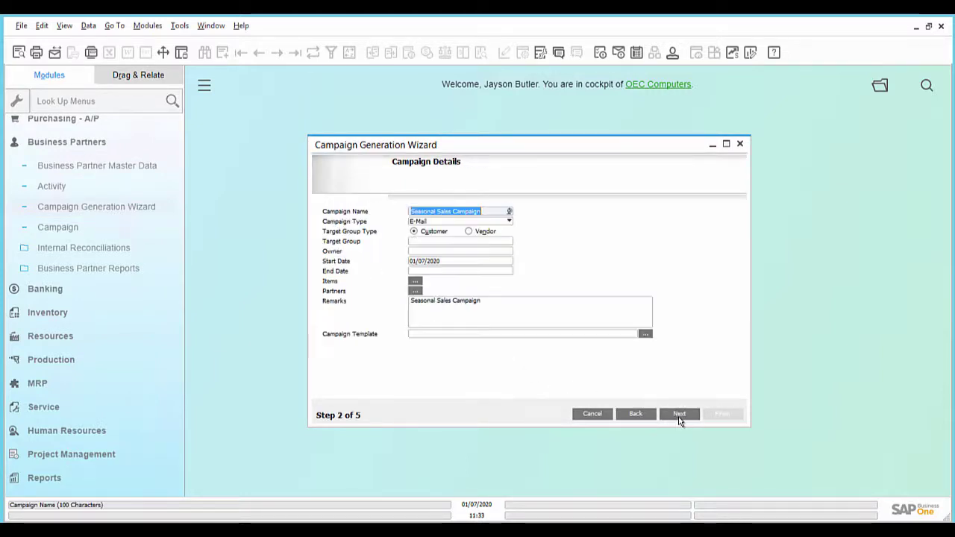
pyautogui.click(485, 222)
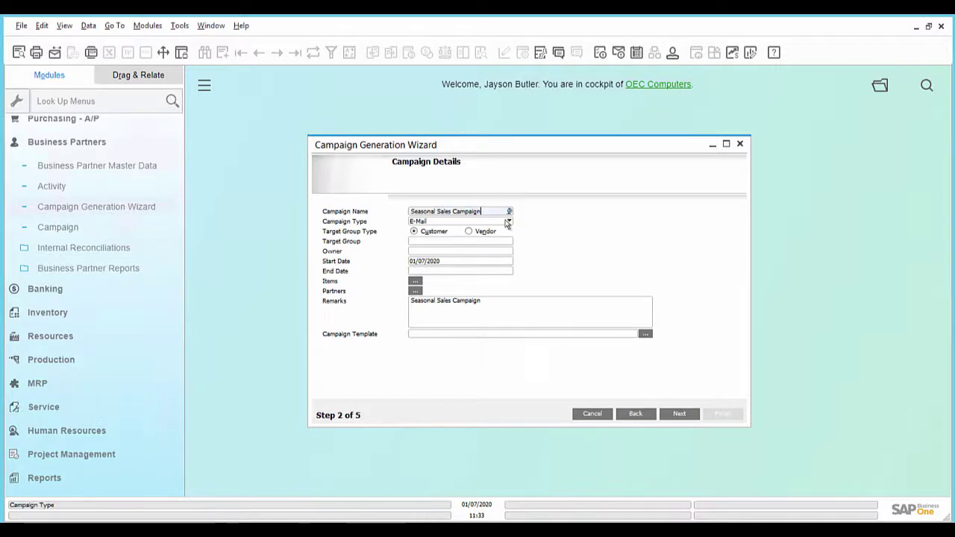
pyautogui.click(495, 236)
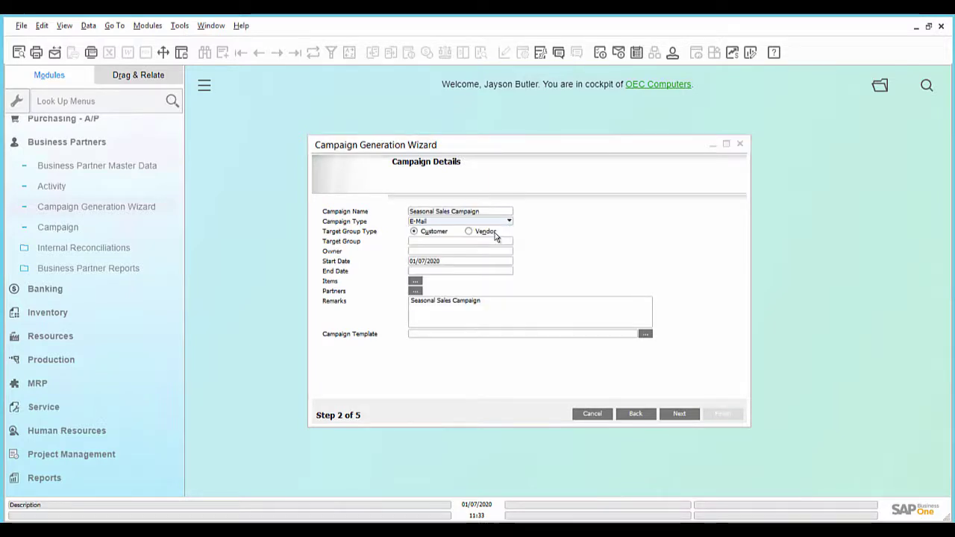
pyautogui.click(492, 271)
pyautogui.click(508, 272)
pyautogui.click(461, 337)
pyautogui.click(416, 281)
pyautogui.click(345, 375)
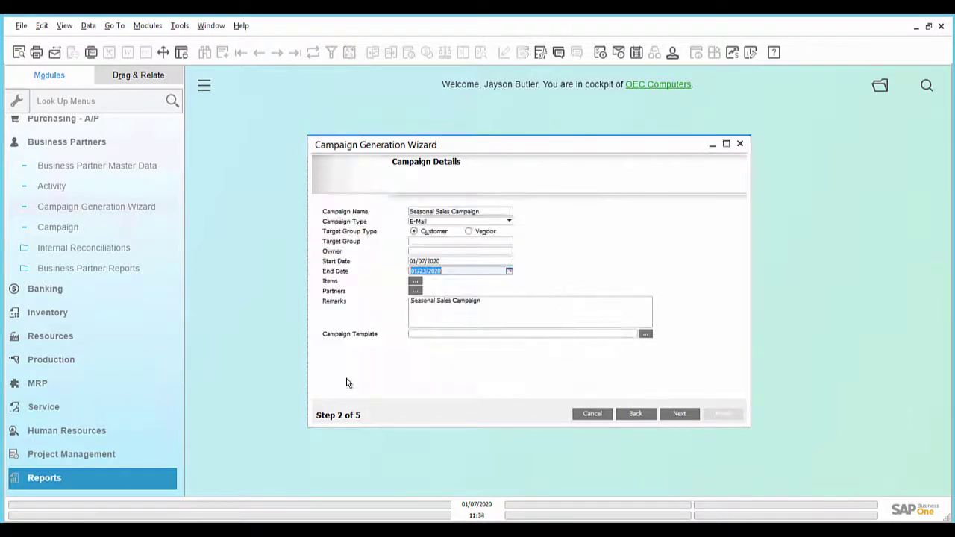
# Target business partners from code C10000 onward, giving 13 partners.
pyautogui.click(679, 414)
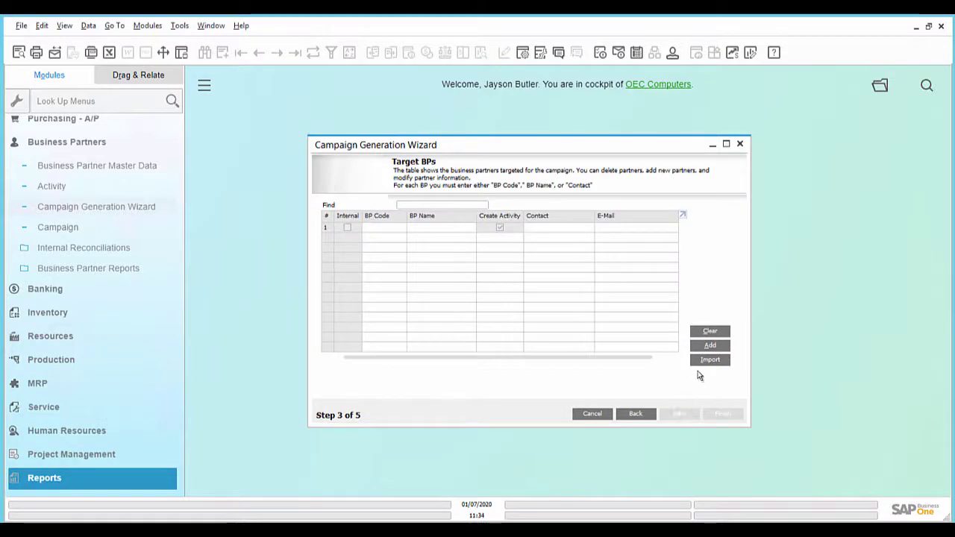
pyautogui.click(709, 345)
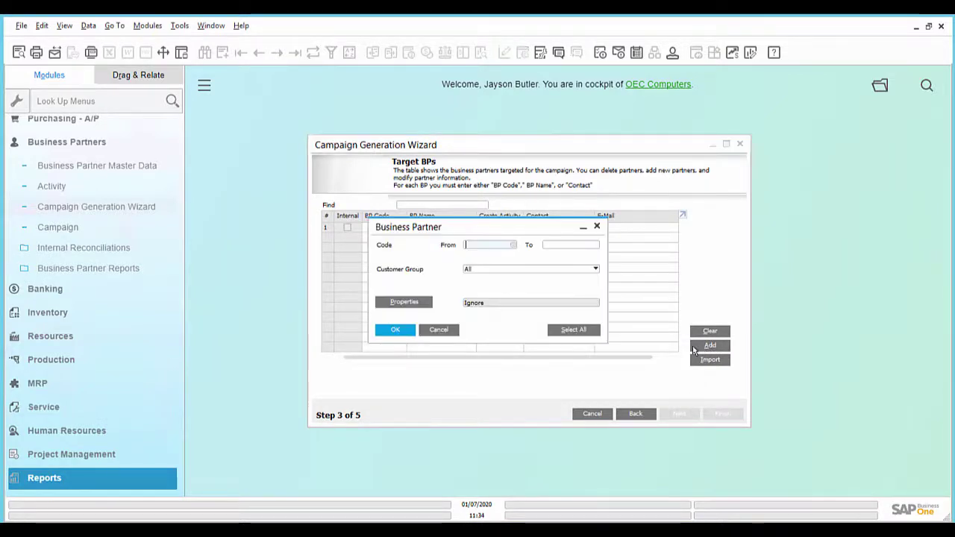
pyautogui.write('C10000')
pyautogui.click(597, 248)
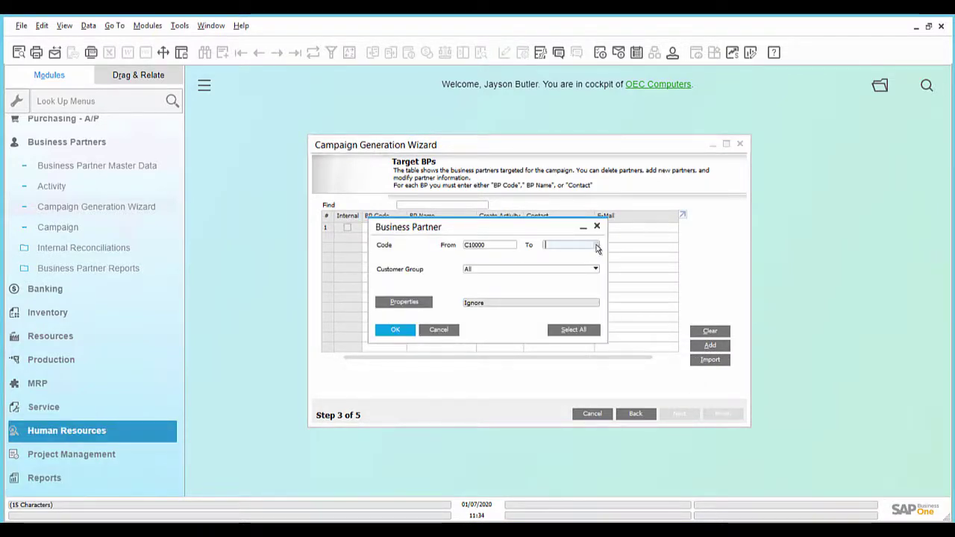
pyautogui.click(397, 331)
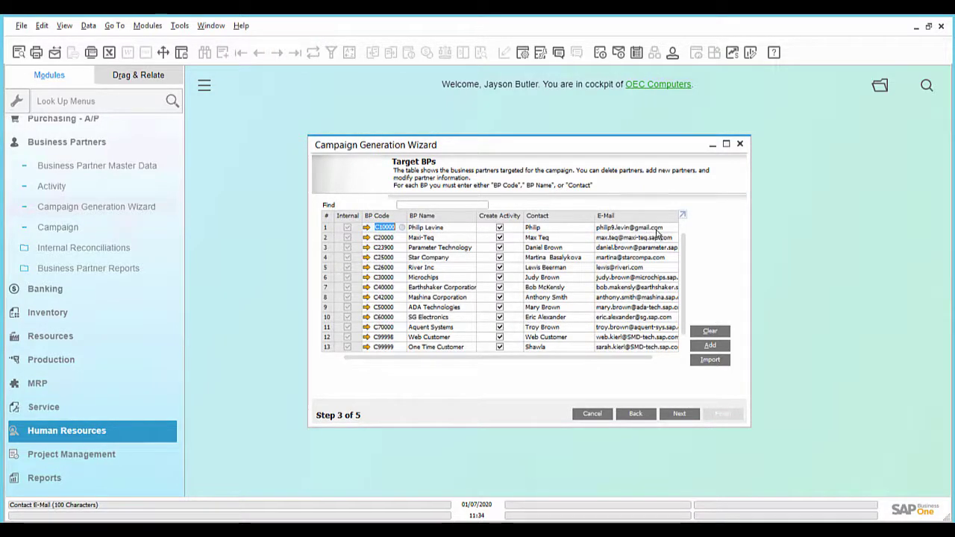
pyautogui.click(678, 414)
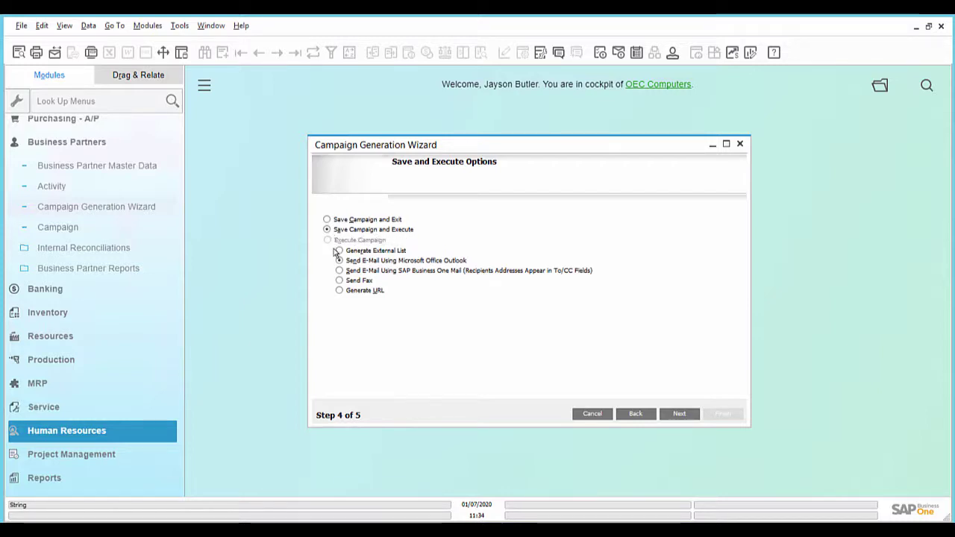
# Choose Save Campaign and Execute with e-mail sent through SAP Business One Mail.
pyautogui.click(339, 272)
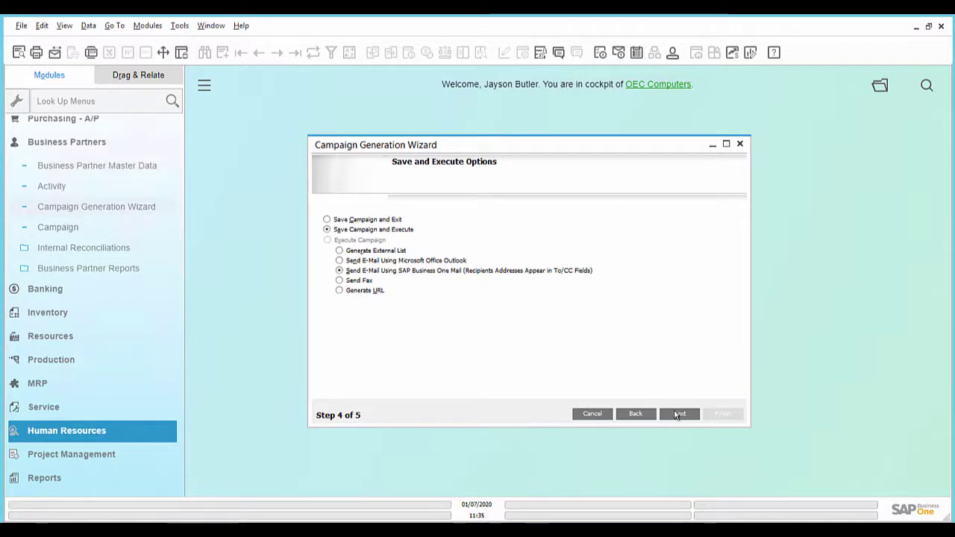
pyautogui.click(676, 414)
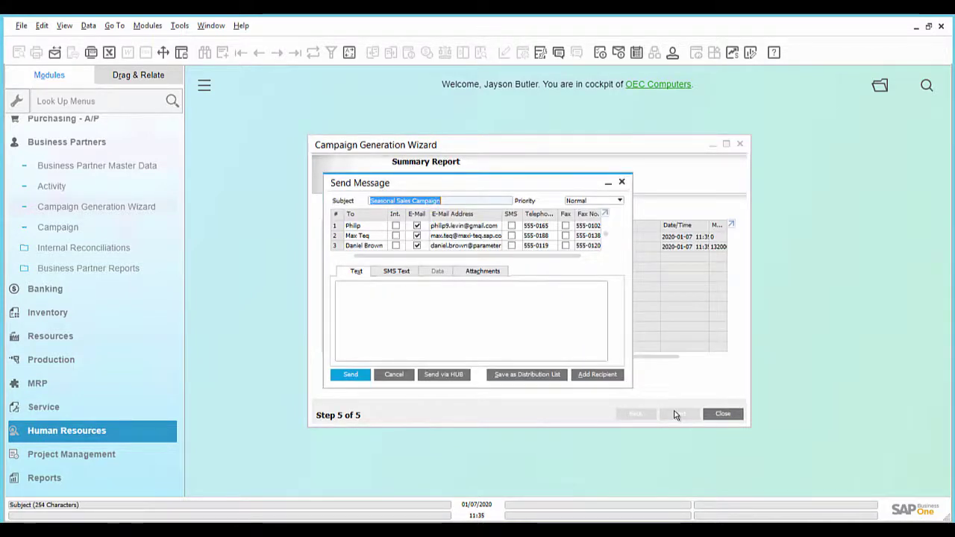
# Paste the promotional text into the message body and send it via HUB, creating campaign no. 30.
pyautogui.press('End')
pyautogui.click(397, 294)
pyautogui.write('Searching for heavy discounts or Latest Technology Gadgets? Then OEC Computers is the right place for you. Earn points, redeem points on products, exclusive discounts and much more! The choice is Yours.  Check Out Exciting Offers on - www.oec.sap.com')
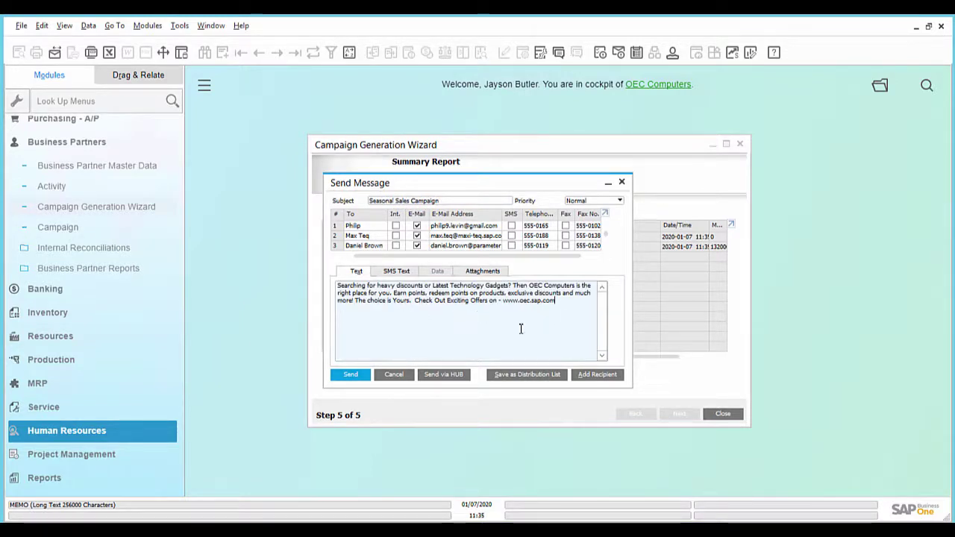
pyautogui.hotkey('ctrl', 'Tab')
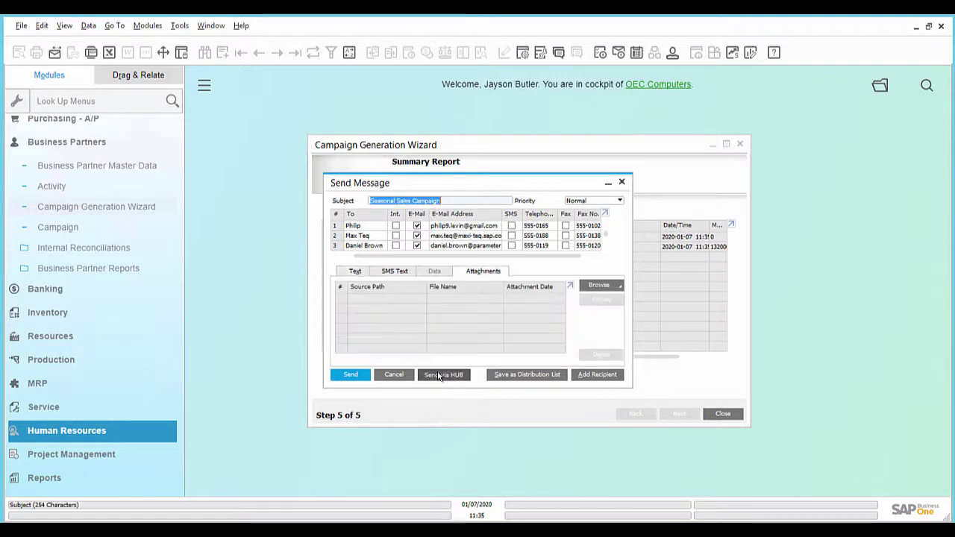
pyautogui.click(439, 375)
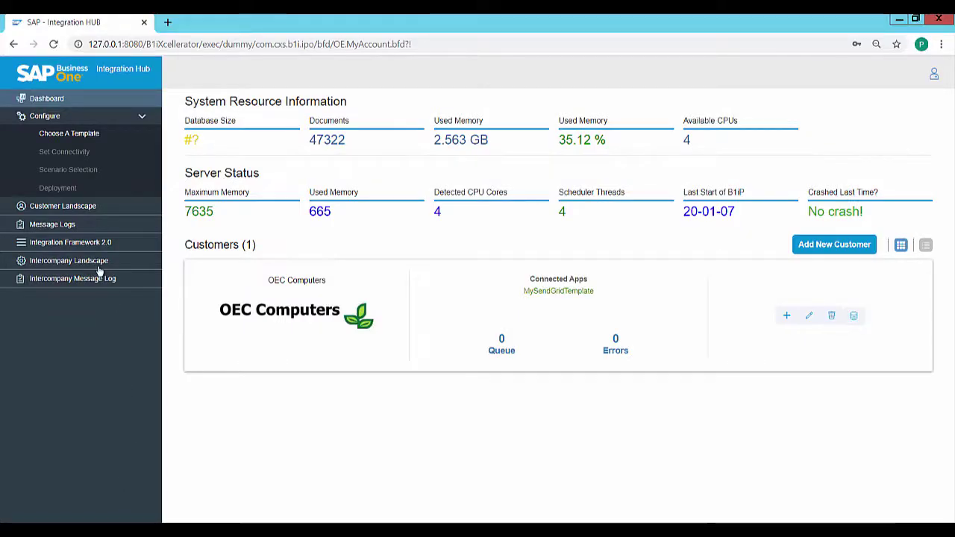
# Display the Message Logs Success Log showing 13 e-mails passed to Sendgrid.
pyautogui.click(68, 228)
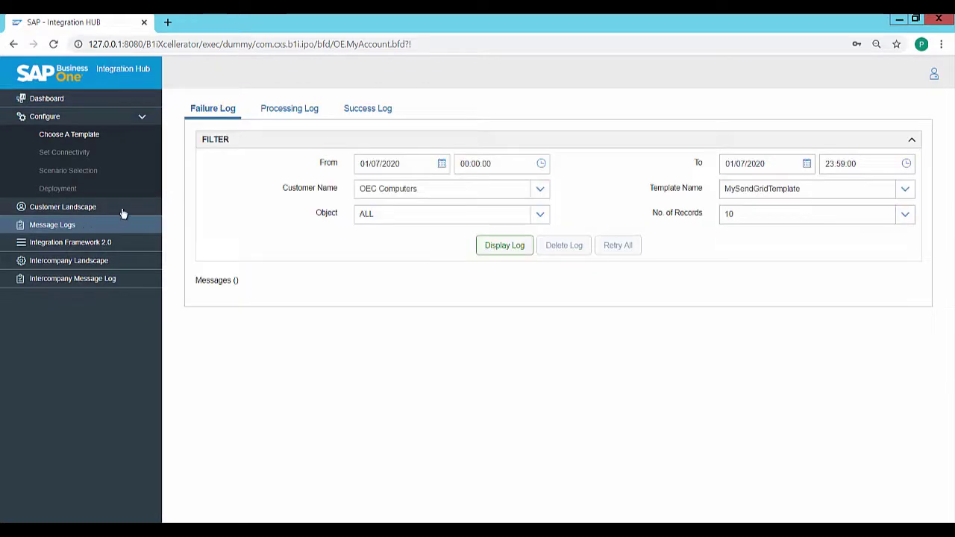
pyautogui.click(355, 111)
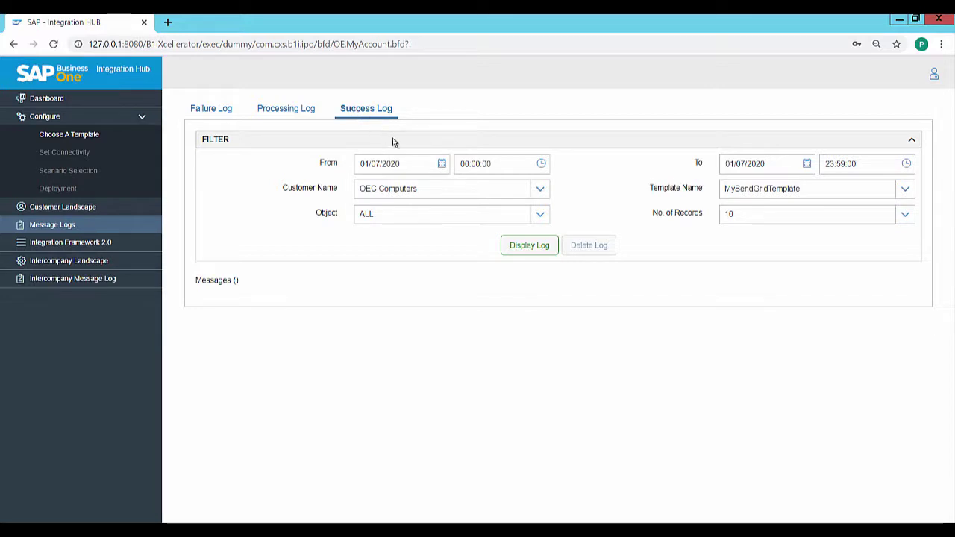
pyautogui.click(524, 248)
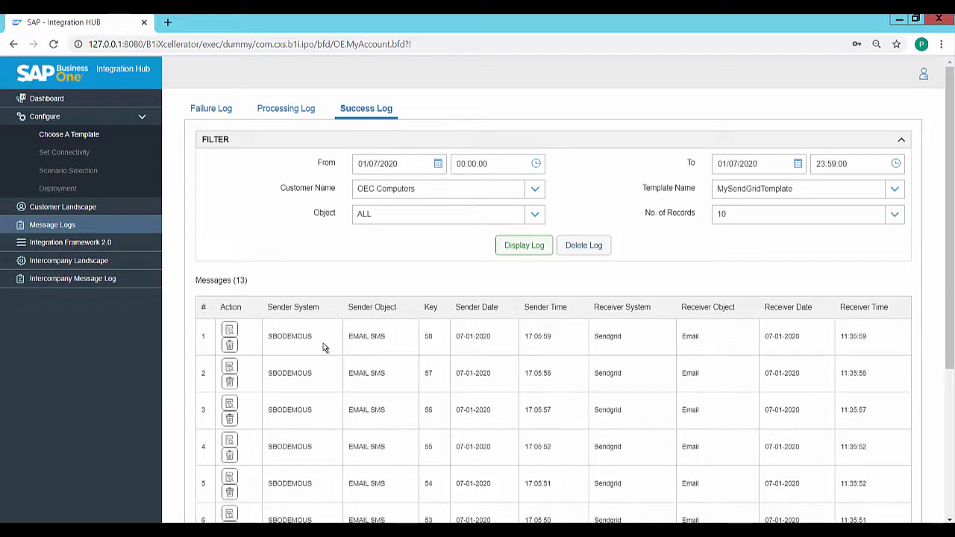
# In a new Gmail tab, open the Seasonal Sales Campaign e-mail from sendgrid.net and highlight its subject.
pyautogui.hotkey('ctrl', 't')
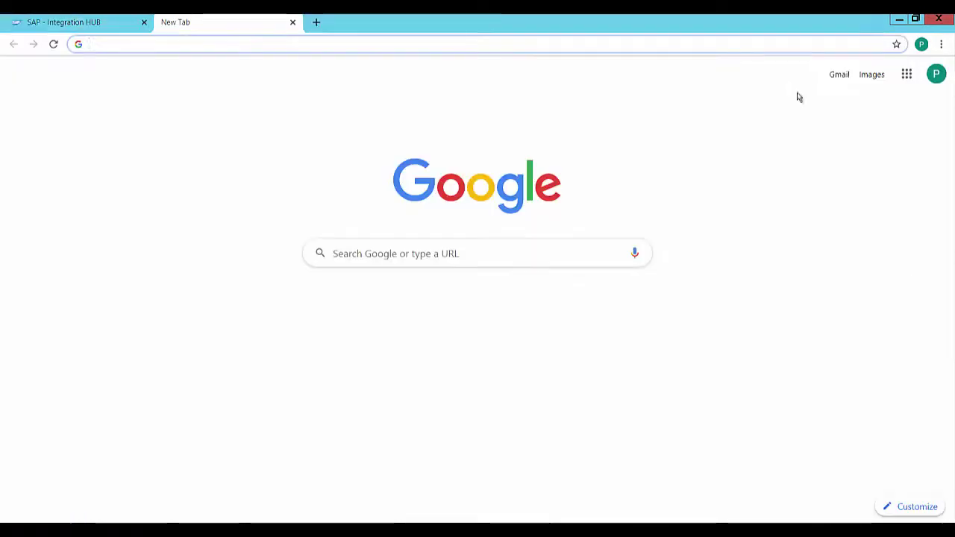
pyautogui.click(838, 80)
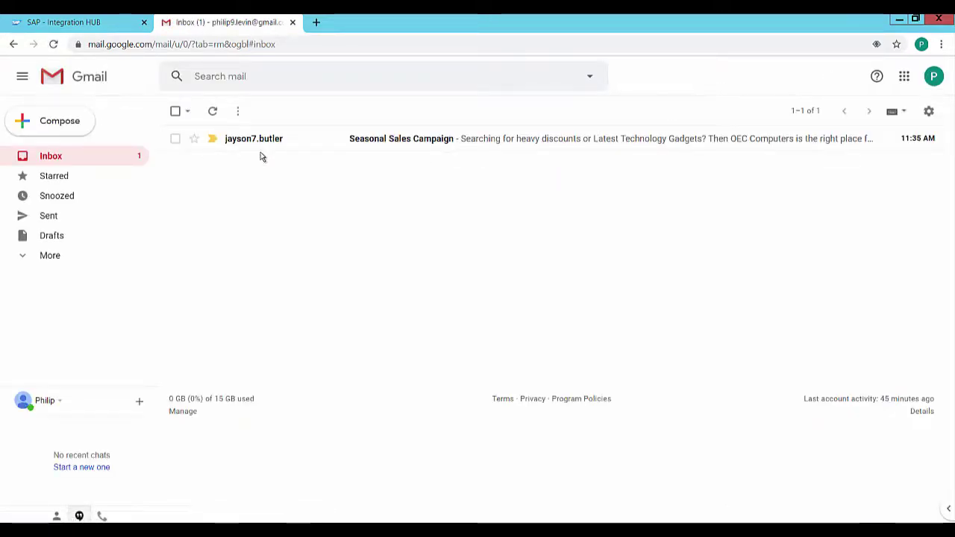
pyautogui.click(237, 143)
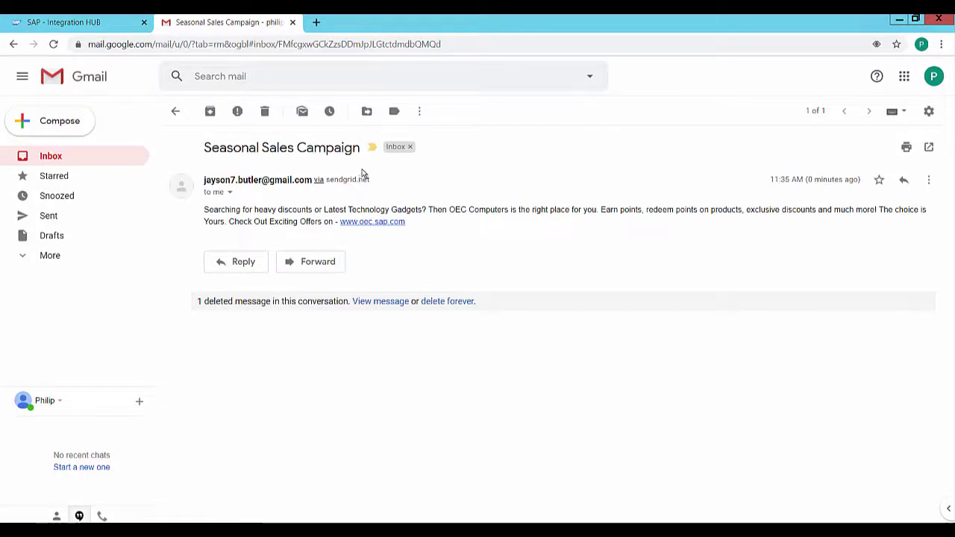
pyautogui.moveTo(205, 148); pyautogui.dragTo(359, 164)
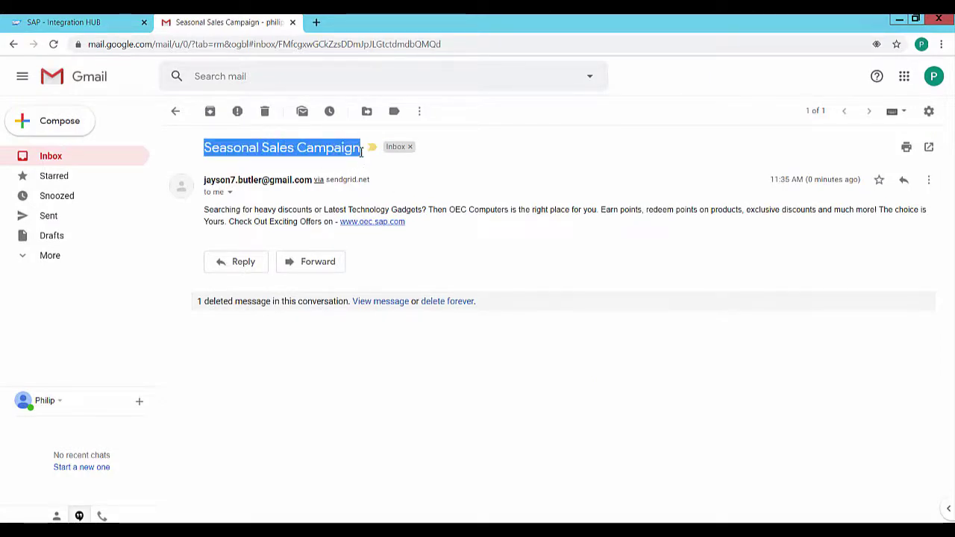